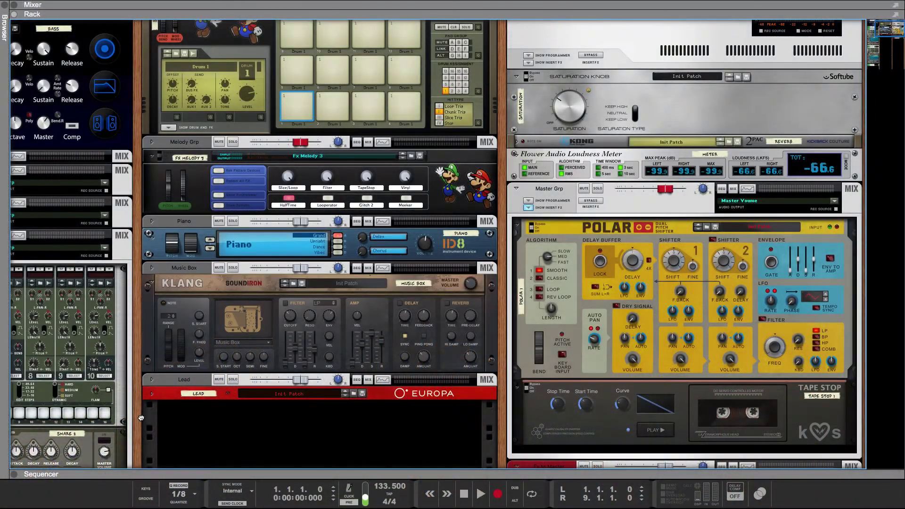
Select the Open Hat drum channel and enlarge the sequencer to fill the window.
{"action": "scroll", "coordinate": [141, 418], "scroll_direction": "left", "scroll_amount": 5}
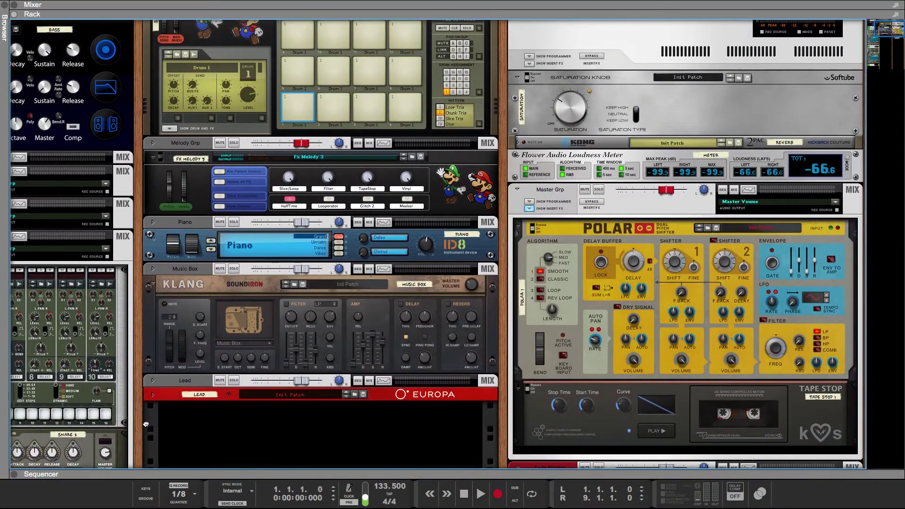
{"action": "scroll", "coordinate": [141, 418], "scroll_direction": "up", "scroll_amount": 3}
{"action": "left_click", "coordinate": [43, 334]}
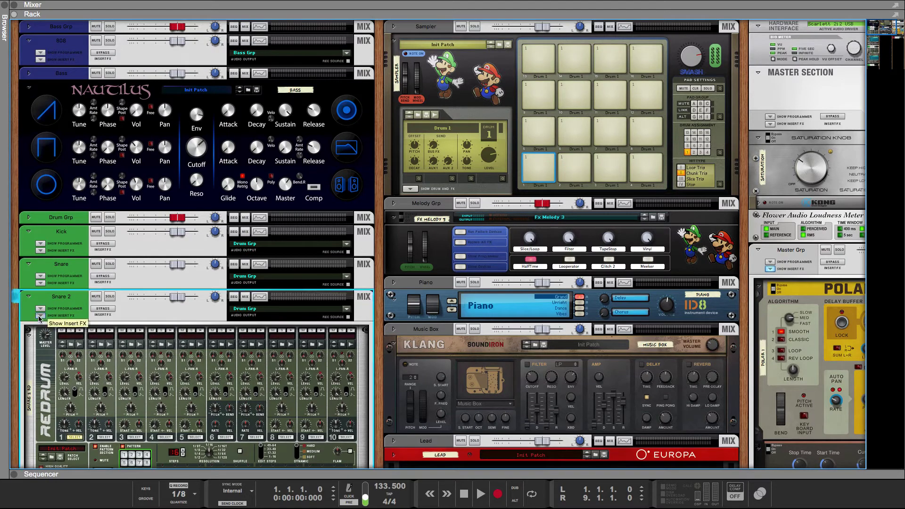
{"action": "left_click", "coordinate": [31, 385]}
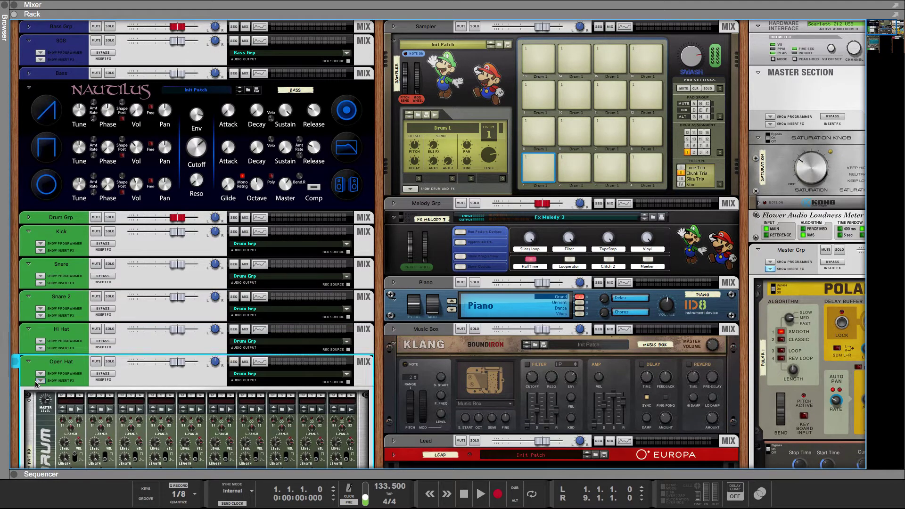
{"action": "left_click_drag", "start_coordinate": [151, 474], "coordinate": [186, 20]}
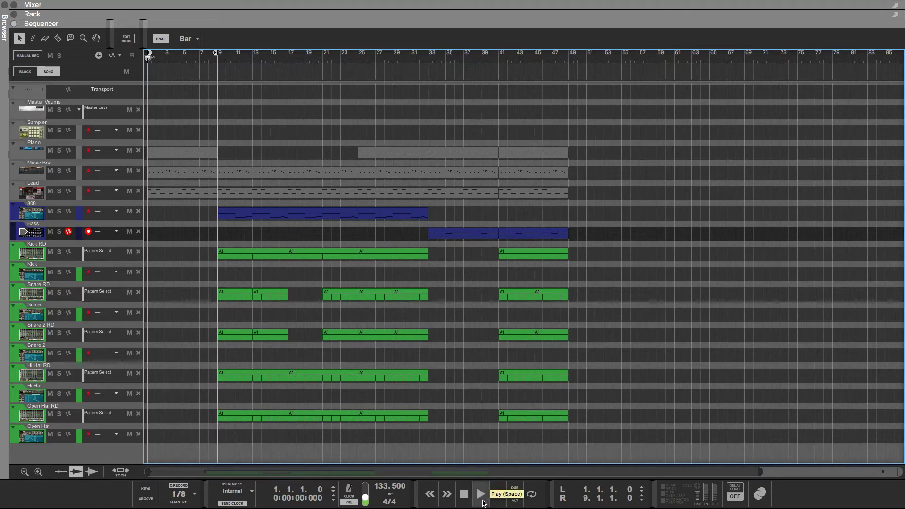
{"action": "left_click", "coordinate": [480, 494]}
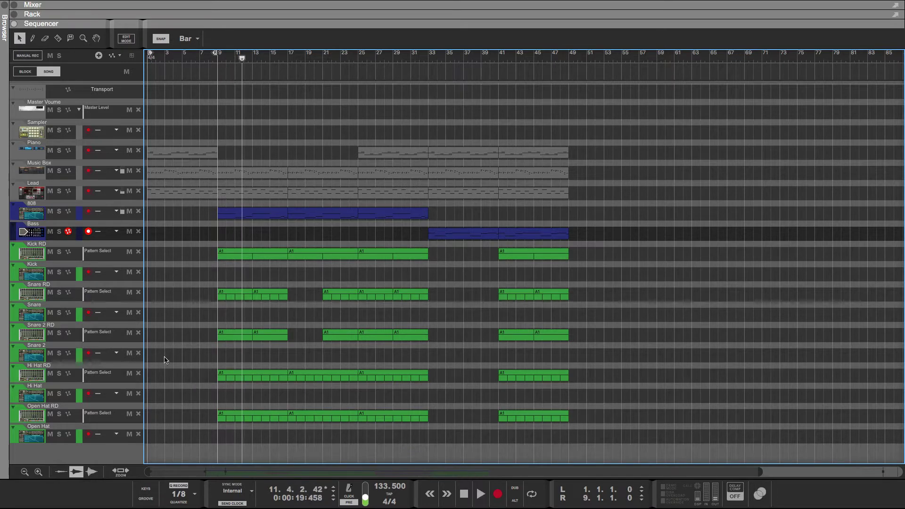
{"action": "key", "text": "space"}
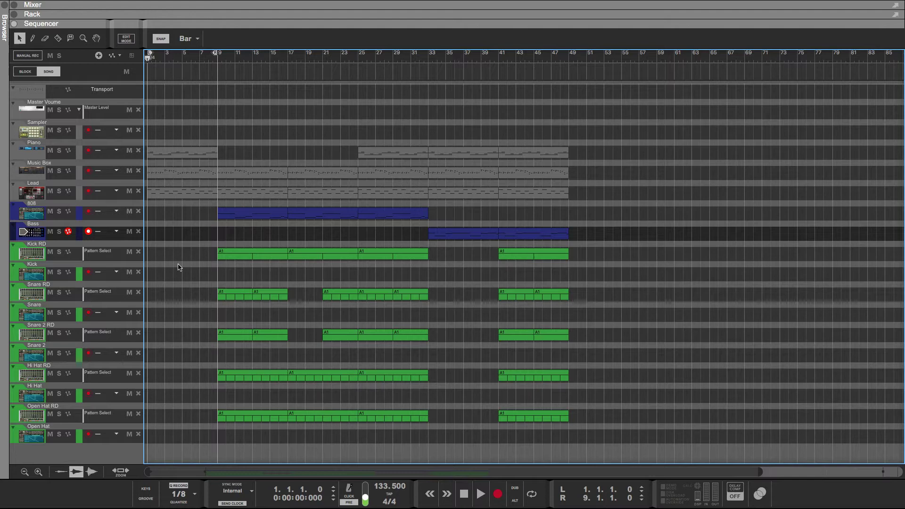
{"action": "left_click", "coordinate": [109, 93]}
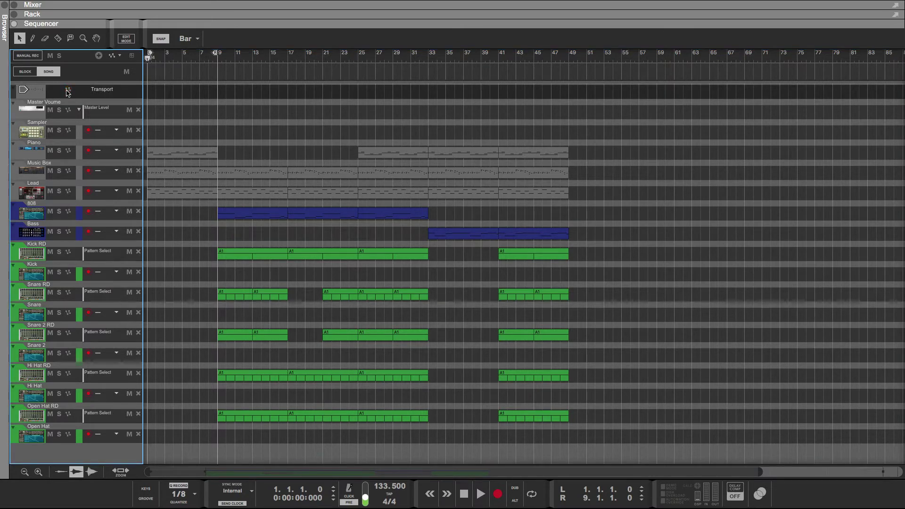
{"action": "left_click", "coordinate": [115, 56]}
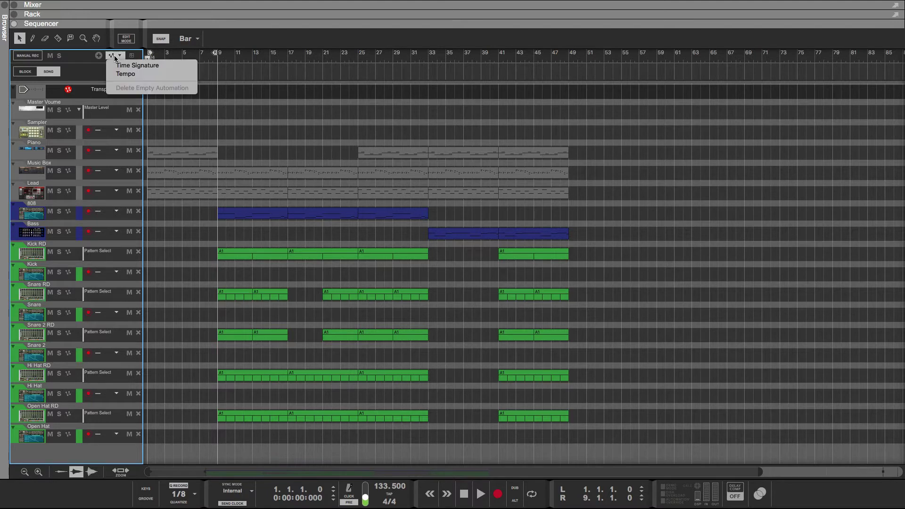
{"action": "left_click", "coordinate": [113, 55]}
{"action": "left_click", "coordinate": [113, 55]}
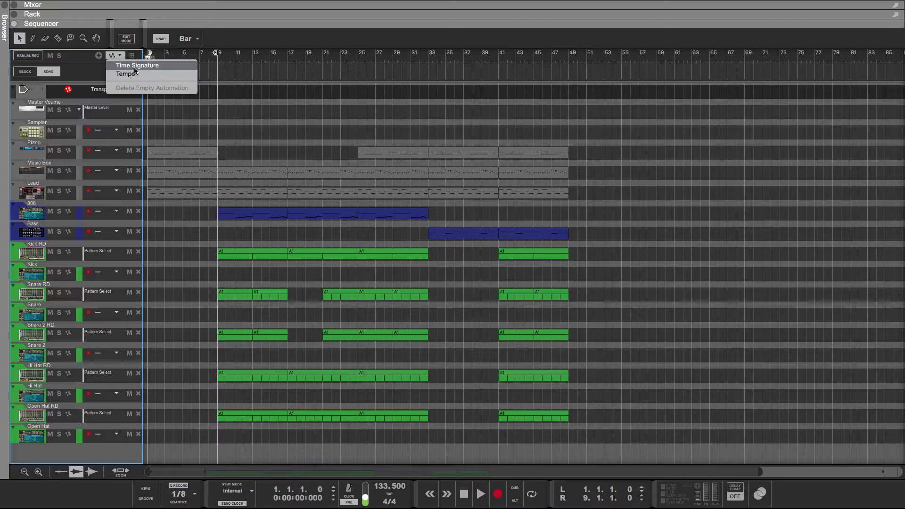
{"action": "left_click", "coordinate": [93, 91]}
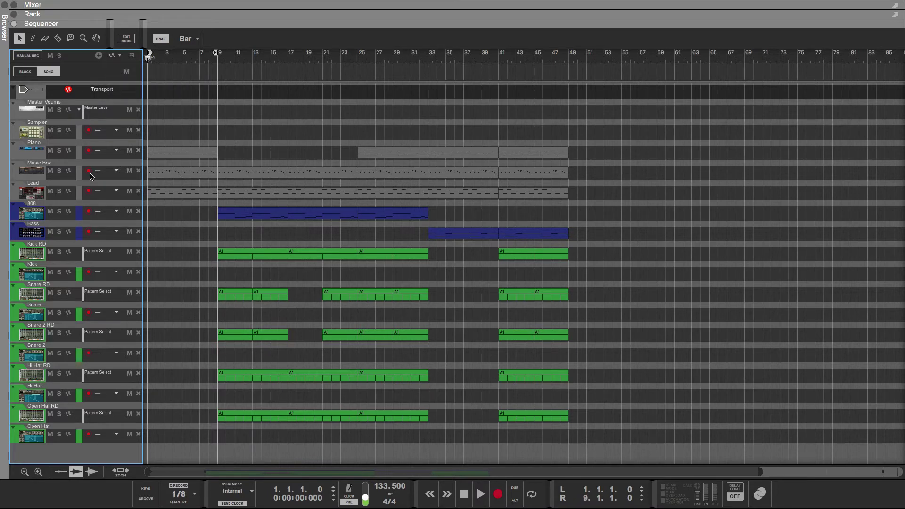
Add a Tempo automation lane to the Transport track and draw a tempo clip over bars 1–9.
{"action": "right_click", "coordinate": [386, 489]}
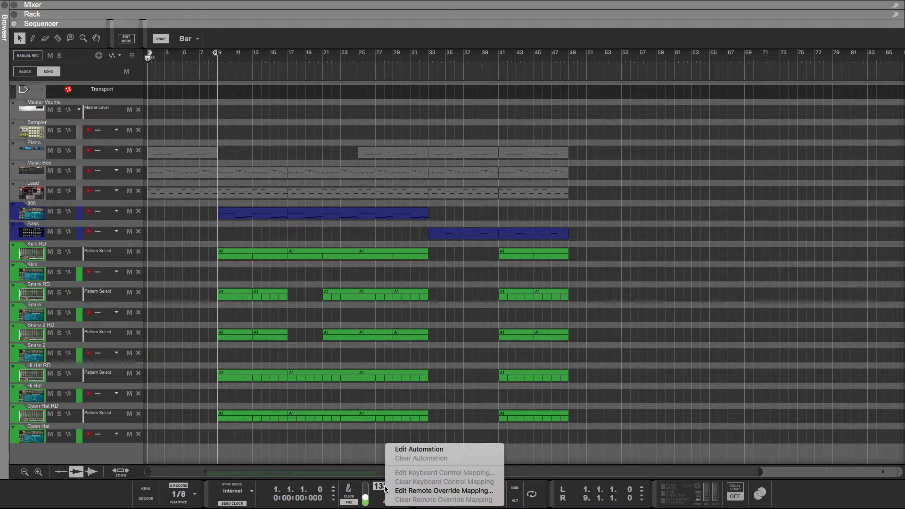
{"action": "left_click", "coordinate": [403, 446]}
{"action": "right_click", "coordinate": [377, 489]}
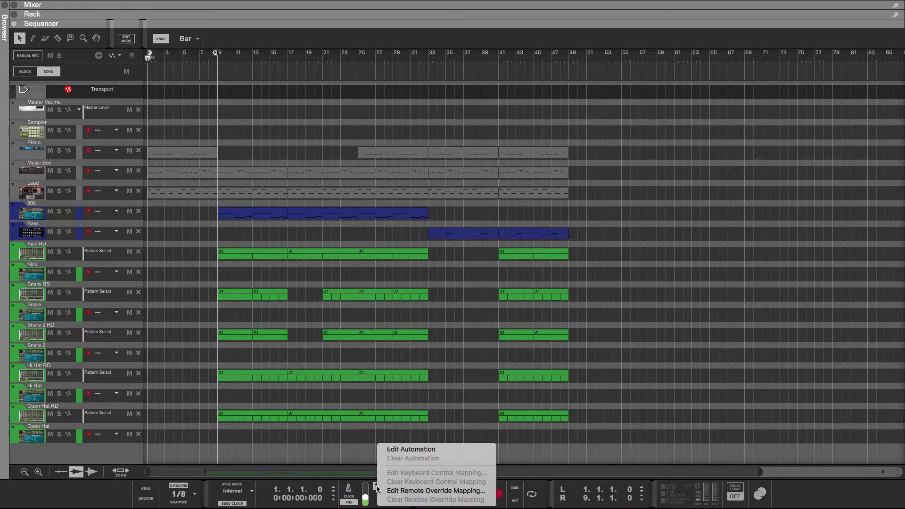
{"action": "left_click", "coordinate": [392, 450]}
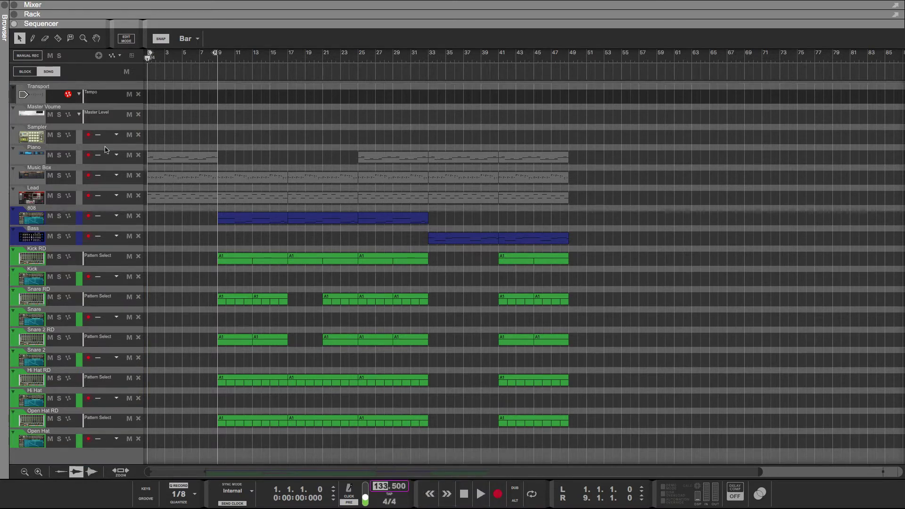
{"action": "key", "text": "w"}
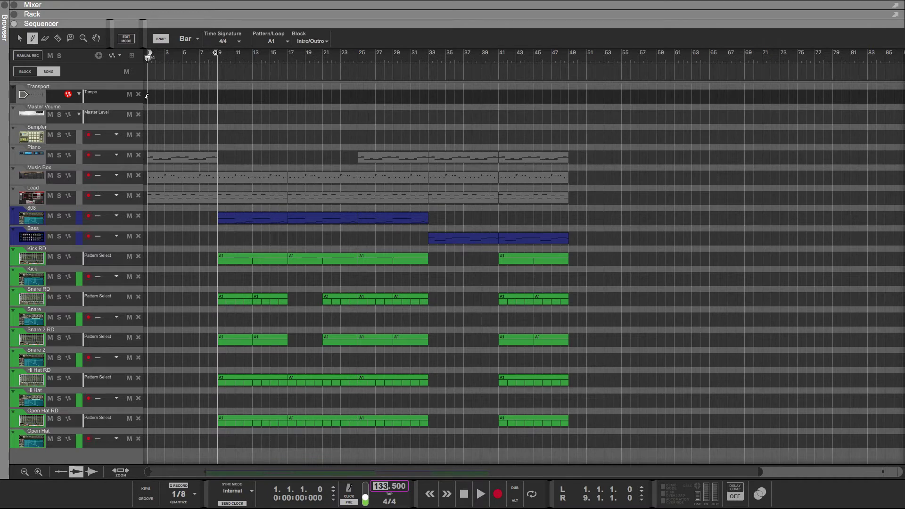
{"action": "mouse_move", "coordinate": [146, 96]}
{"action": "left_mouse_down"}
{"action": "mouse_move", "coordinate": [208, 99]}
{"action": "mouse_move", "coordinate": [211, 113]}
{"action": "left_mouse_up"}
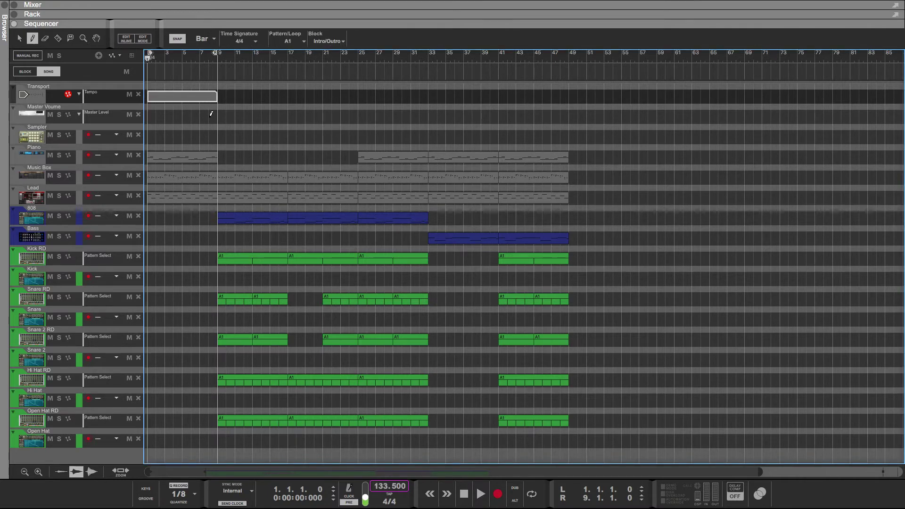
{"action": "key", "text": "q"}
{"action": "double_click", "coordinate": [196, 103]}
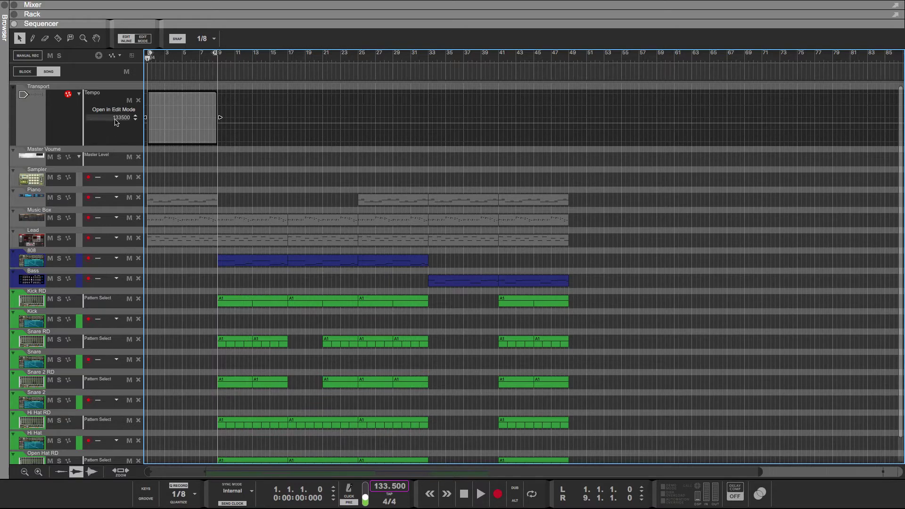
{"action": "scroll", "coordinate": [179, 183], "scroll_direction": "down", "scroll_amount": 1}
{"action": "left_click", "coordinate": [176, 182]}
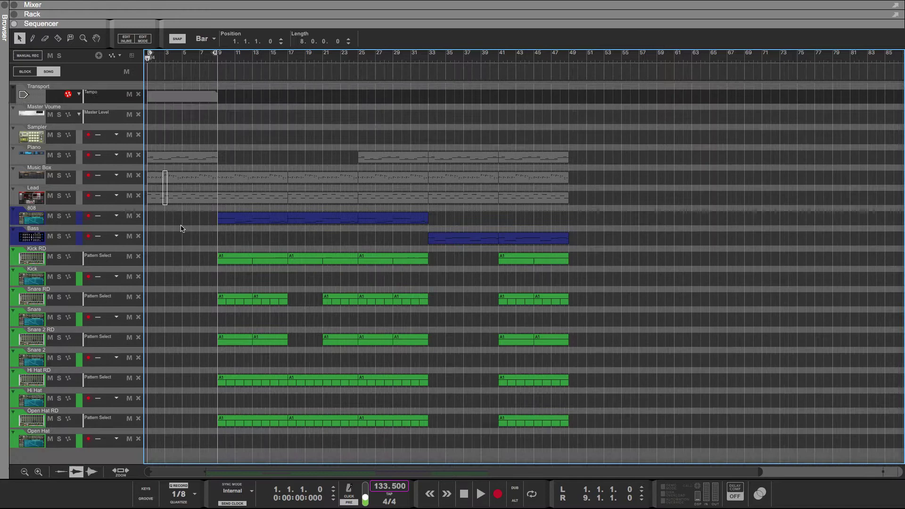
Select the Piano, Music Box and Lead intro clips.
{"action": "left_click_drag", "start_coordinate": [162, 170], "coordinate": [198, 271]}
{"action": "left_click_drag", "start_coordinate": [155, 245], "coordinate": [189, 146]}
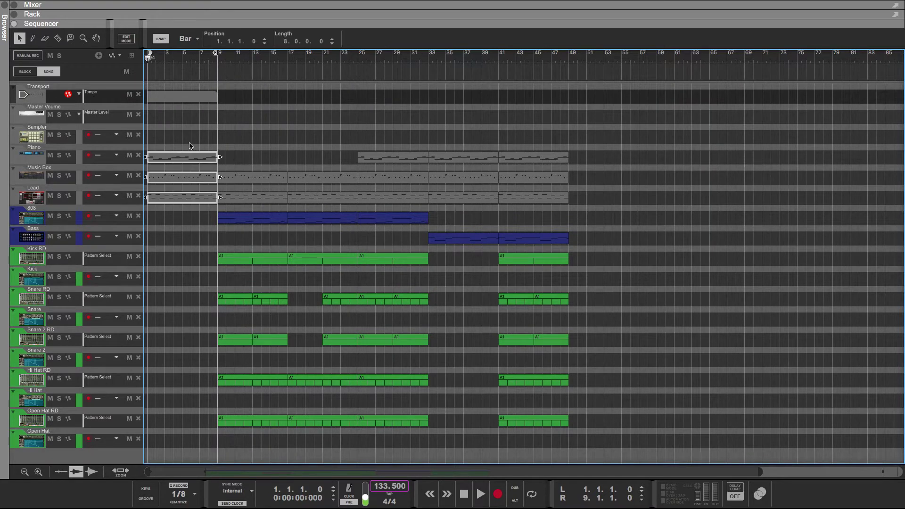
{"action": "left_click", "coordinate": [189, 138]}
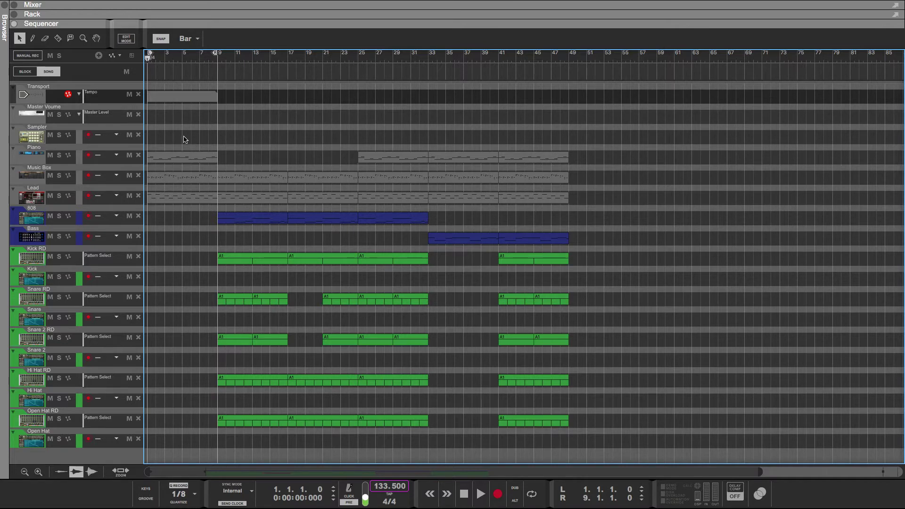
{"action": "left_click_drag", "start_coordinate": [198, 129], "coordinate": [162, 206]}
{"action": "left_click", "coordinate": [164, 132]}
{"action": "key", "text": "F6"}
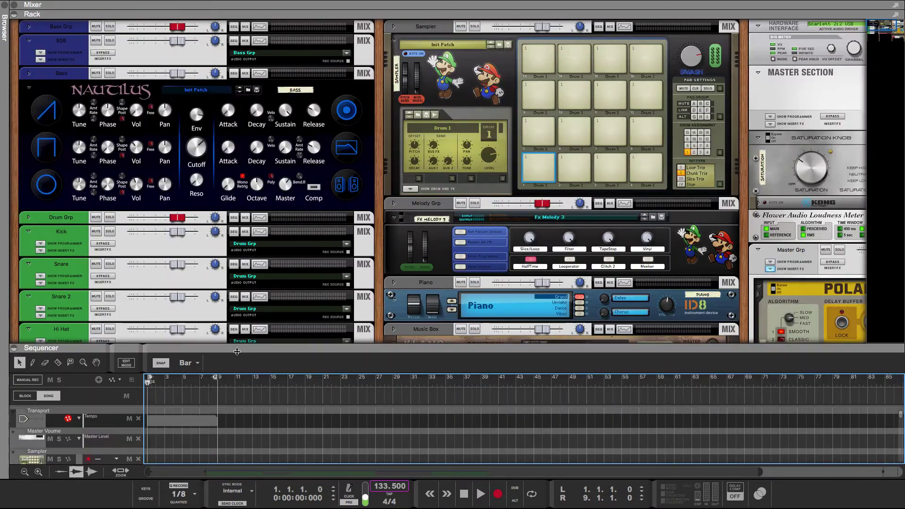
{"action": "scroll", "coordinate": [403, 284], "scroll_direction": "down", "scroll_amount": 2}
{"action": "left_click", "coordinate": [404, 276]}
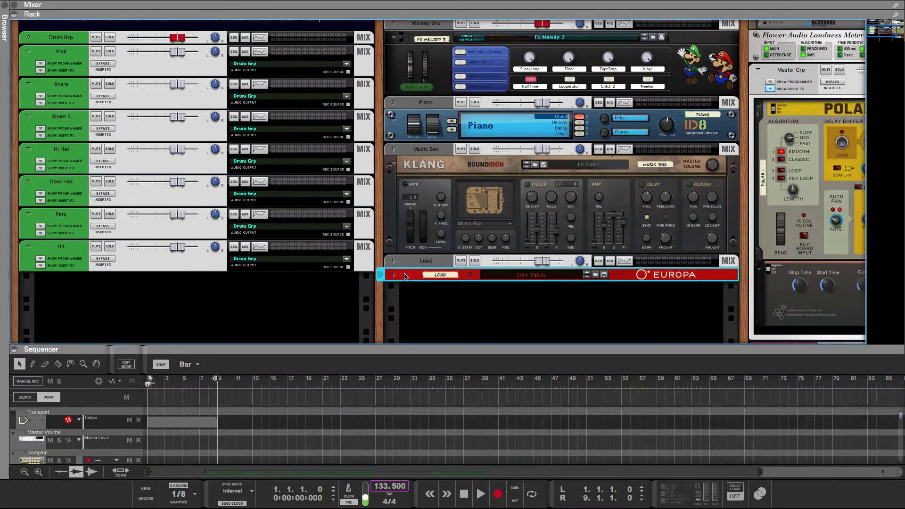
{"action": "scroll", "coordinate": [453, 225], "scroll_direction": "up", "scroll_amount": 2}
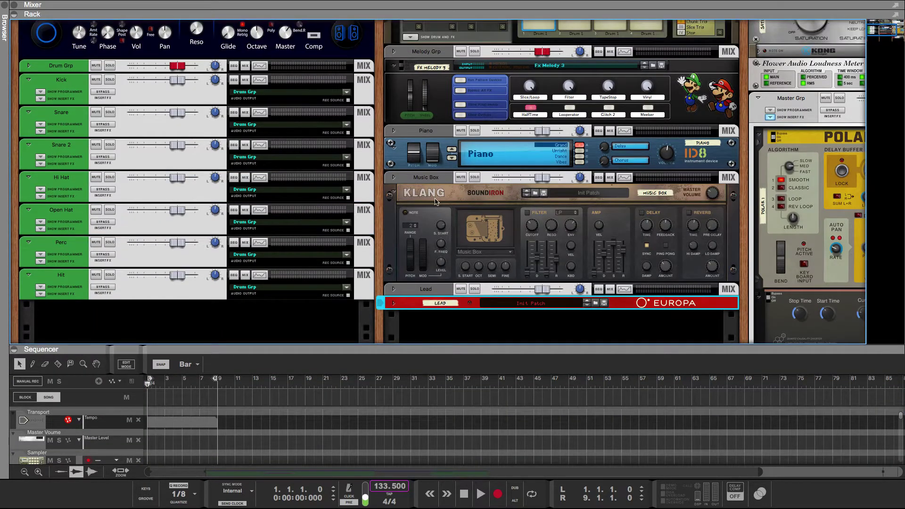
{"action": "left_click", "coordinate": [432, 208]}
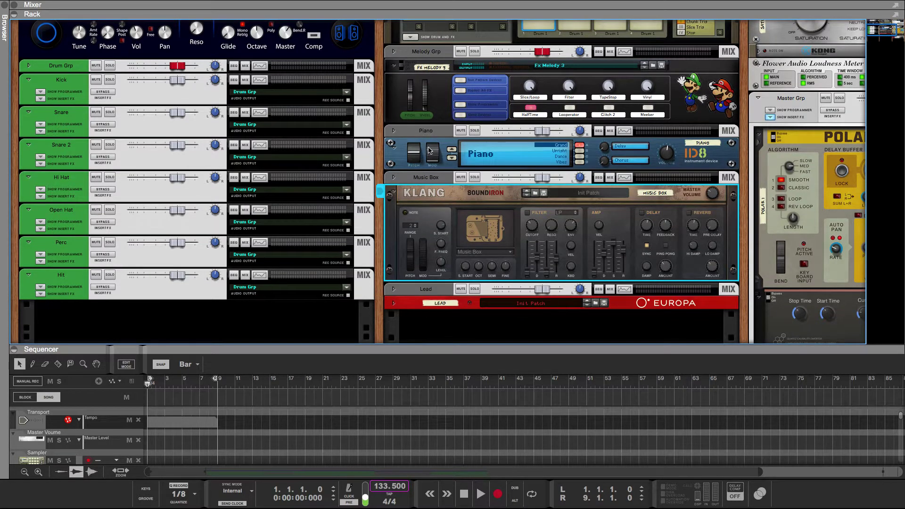
{"action": "scroll", "coordinate": [428, 150], "scroll_direction": "up", "scroll_amount": 2}
{"action": "scroll", "coordinate": [426, 185], "scroll_direction": "down", "scroll_amount": 2}
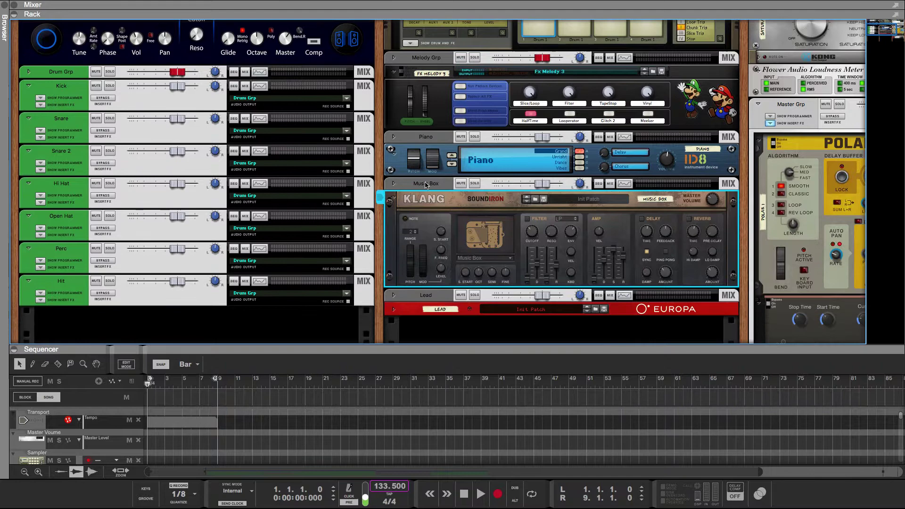
{"action": "scroll", "coordinate": [156, 168], "scroll_direction": "up", "scroll_amount": 9}
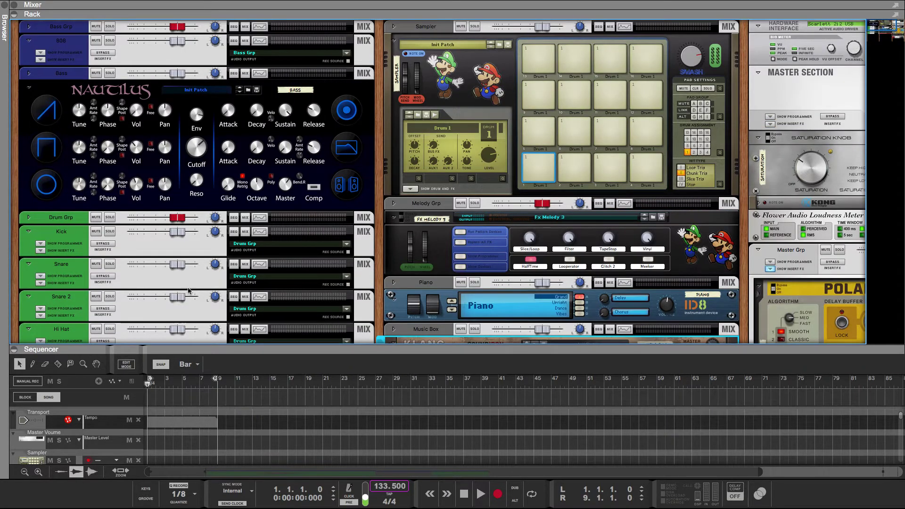
{"action": "left_click_drag", "start_coordinate": [199, 345], "coordinate": [198, 19]}
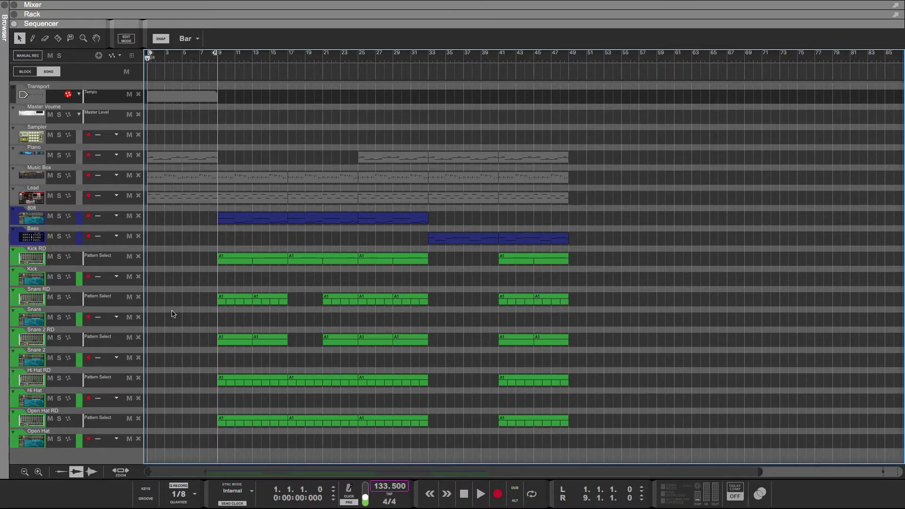
Add a tempo point at the start of the tempo clip and set its value to 133.5 BPM.
{"action": "double_click", "coordinate": [184, 101]}
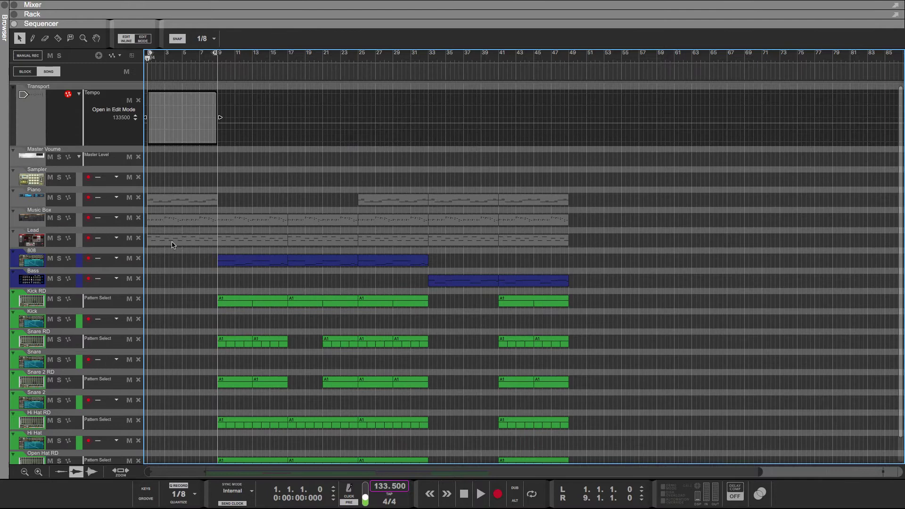
{"action": "key", "text": "w"}
{"action": "left_click", "coordinate": [148, 112]}
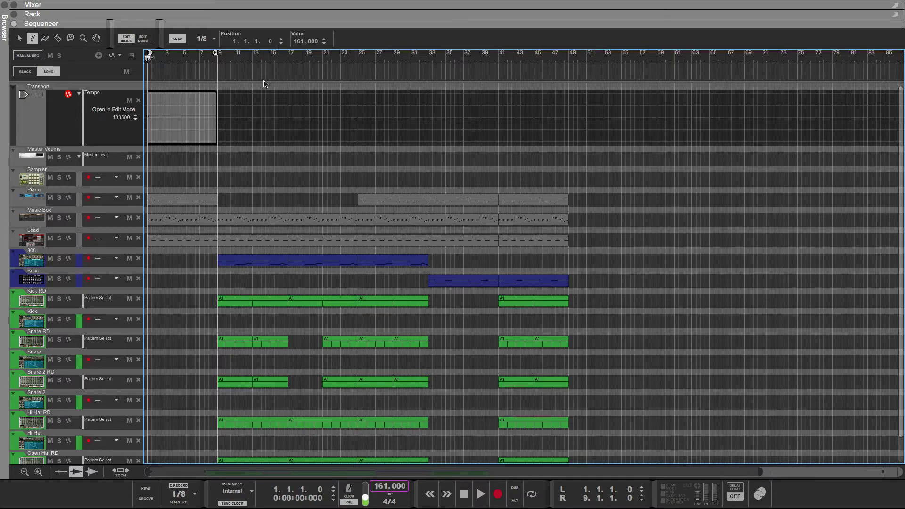
{"action": "scroll", "coordinate": [241, 171], "scroll_direction": "up", "scroll_amount": 6}
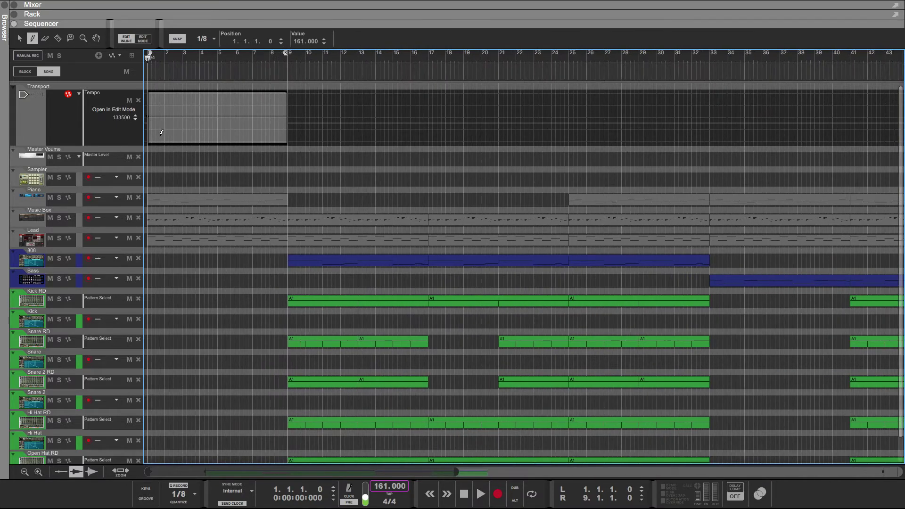
{"action": "scroll", "coordinate": [164, 131], "scroll_direction": "up", "scroll_amount": 5}
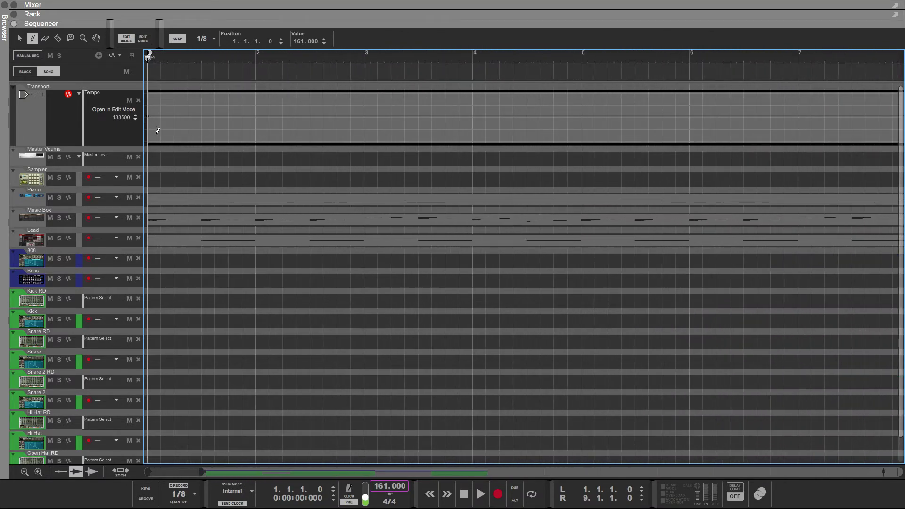
{"action": "left_click_drag", "start_coordinate": [298, 41], "coordinate": [289, 65]}
{"action": "double_click", "coordinate": [304, 42]}
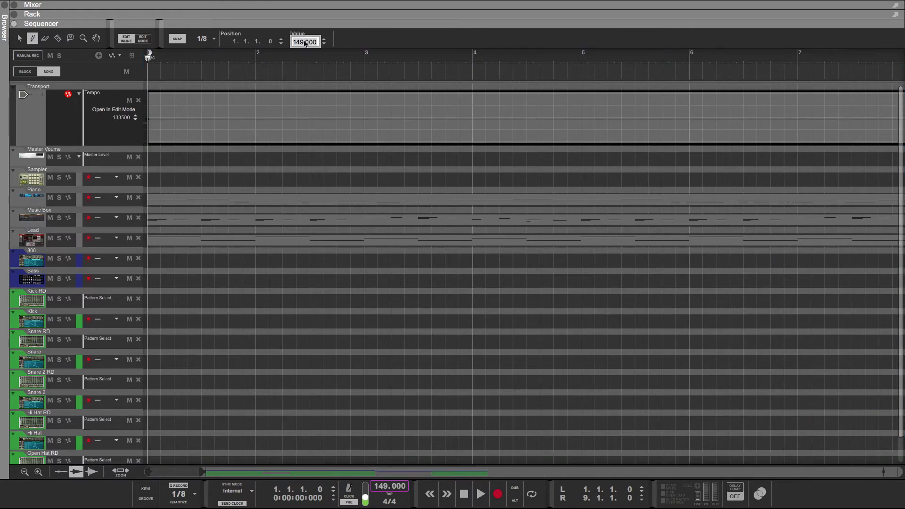
{"action": "type", "text": "133.5"}
{"action": "key", "text": "Return"}
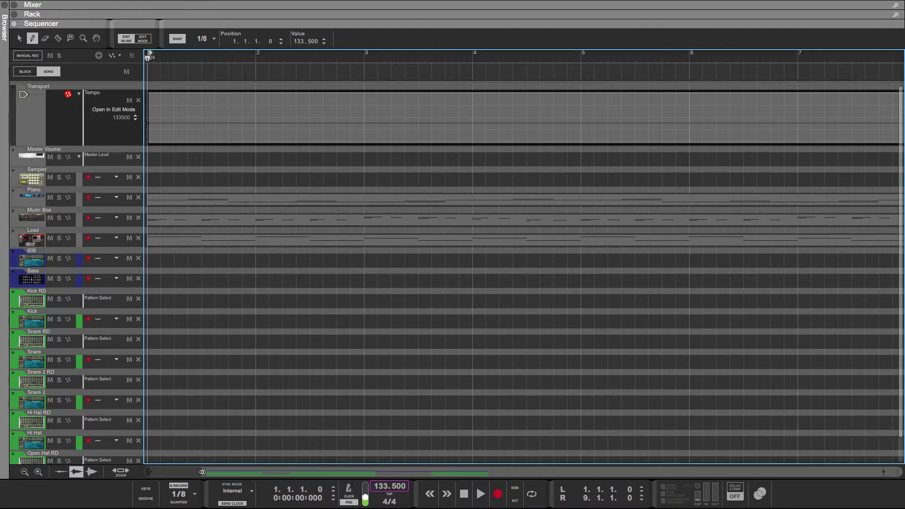
Set the first tempo point's value to 200 BPM.
{"action": "left_click_drag", "start_coordinate": [202, 471], "coordinate": [229, 471]}
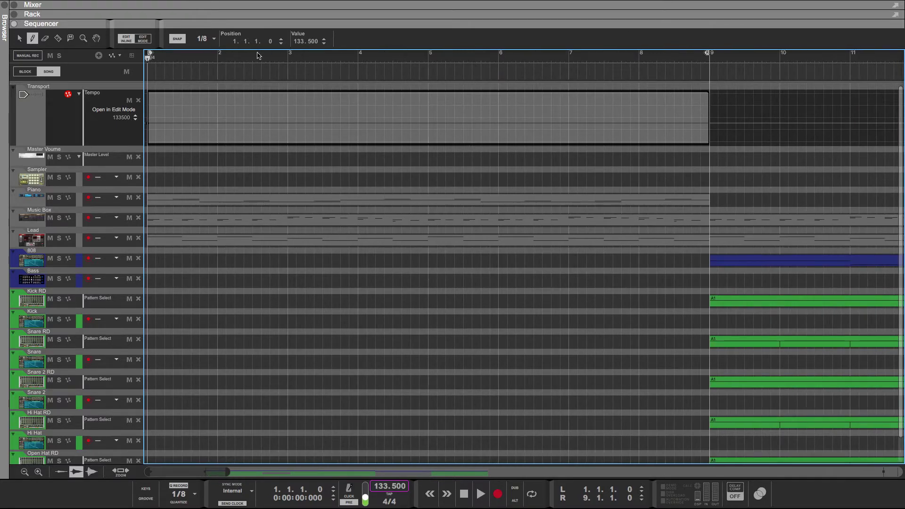
{"action": "mouse_move", "coordinate": [300, 42]}
{"action": "left_mouse_down"}
{"action": "mouse_move", "coordinate": [285, 2]}
{"action": "mouse_move", "coordinate": [302, 37]}
{"action": "mouse_move", "coordinate": [304, 28]}
{"action": "left_mouse_up"}
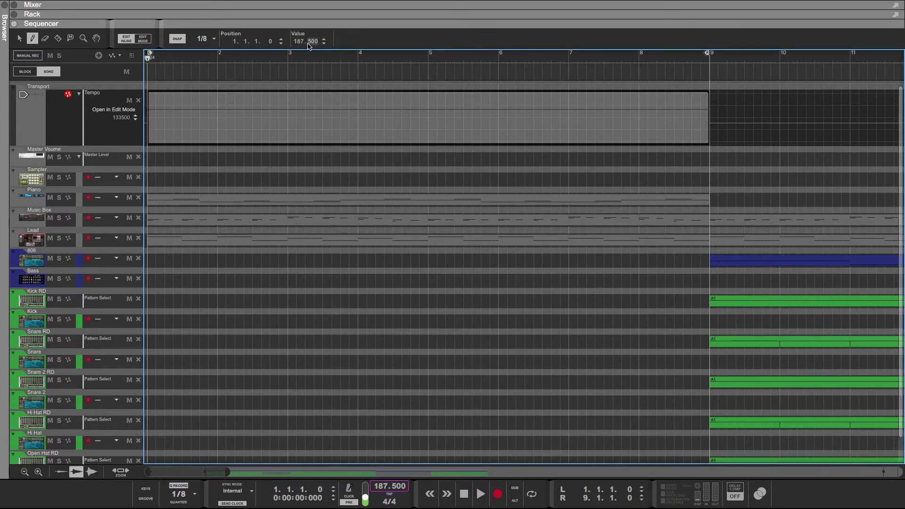
{"action": "double_click", "coordinate": [307, 43]}
{"action": "type", "text": "200"}
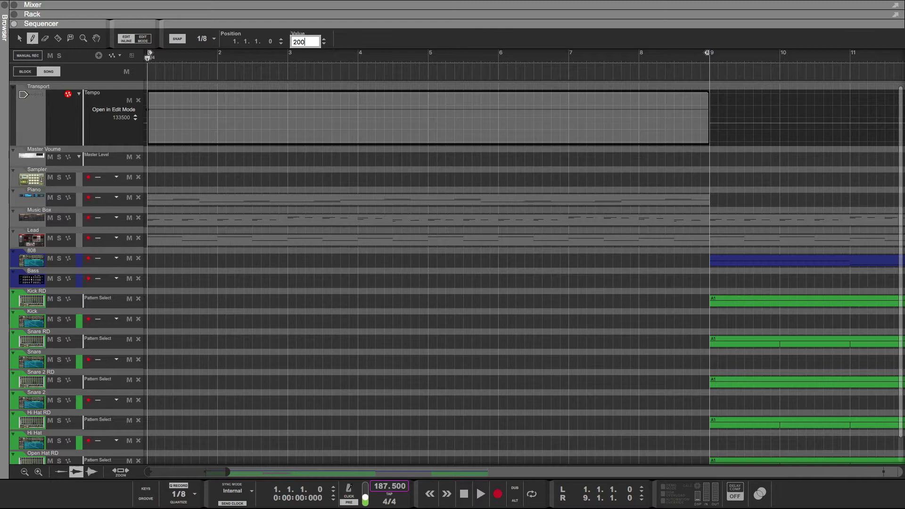
{"action": "key", "text": "Return"}
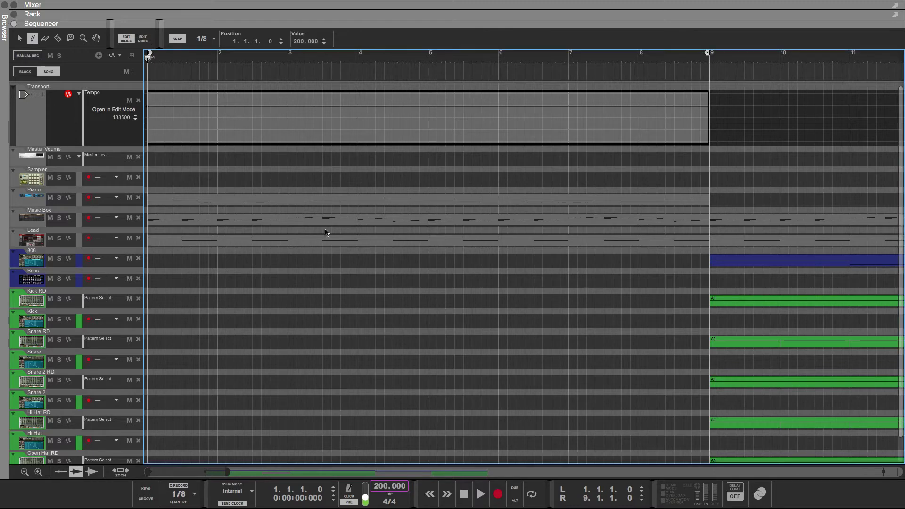
Add a tempo point at bar 9 with a value of 133.5 BPM.
{"action": "left_click", "coordinate": [709, 110]}
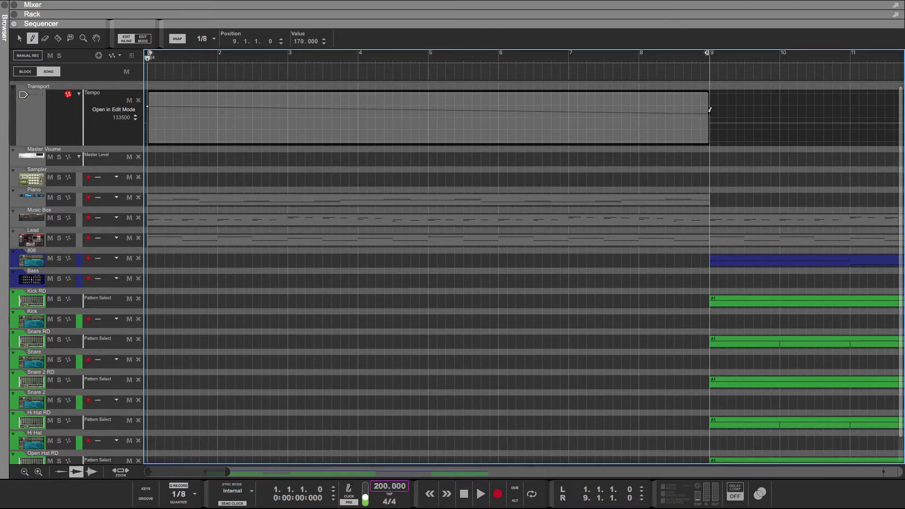
{"action": "double_click", "coordinate": [302, 41]}
{"action": "type", "text": "1"}
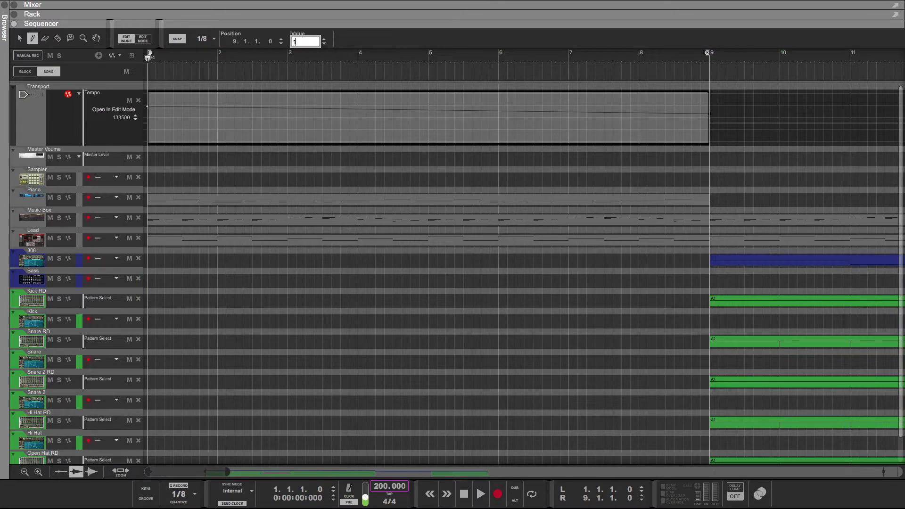
{"action": "type", "text": "33. 5"}
{"action": "key", "text": "Return"}
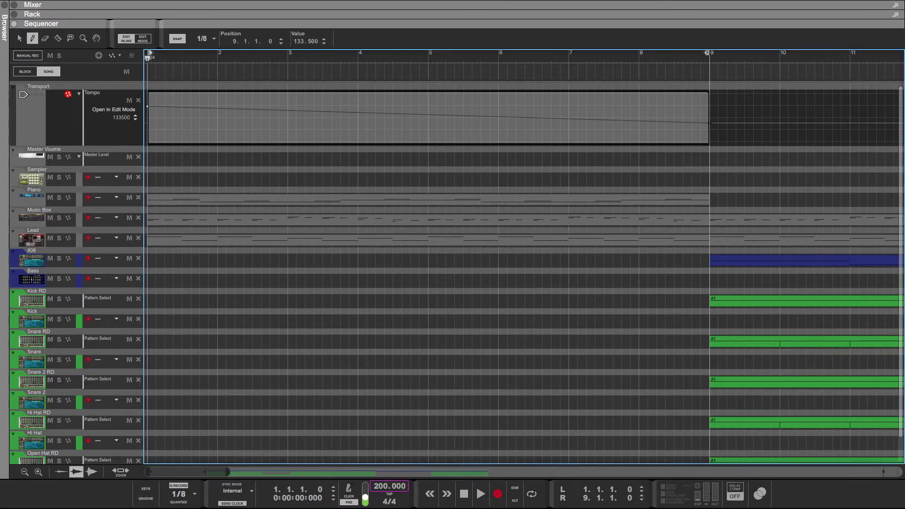
{"action": "left_click", "coordinate": [481, 496]}
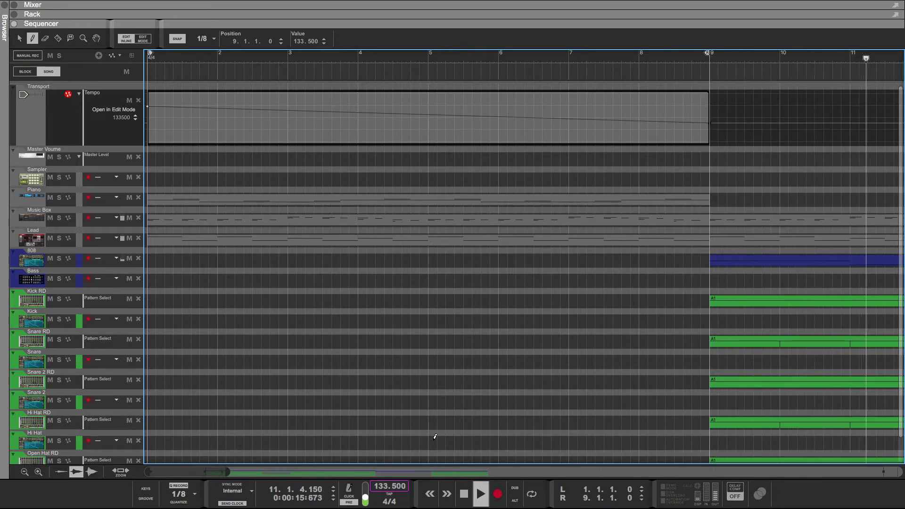
{"action": "key", "text": "space"}
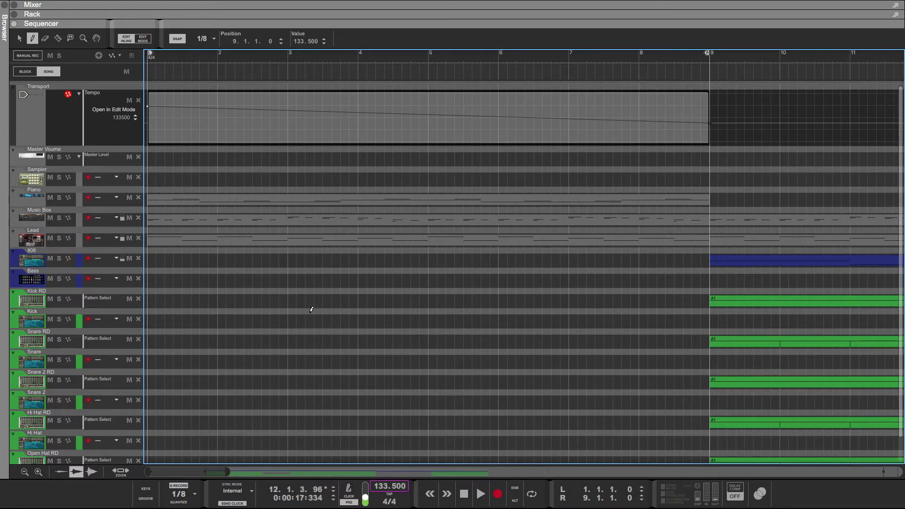
Drag the first tempo point down to 75 BPM and play the song from the start.
{"action": "left_click", "coordinate": [19, 38]}
{"action": "left_click", "coordinate": [148, 107]}
{"action": "left_click_drag", "start_coordinate": [299, 42], "coordinate": [266, 306]}
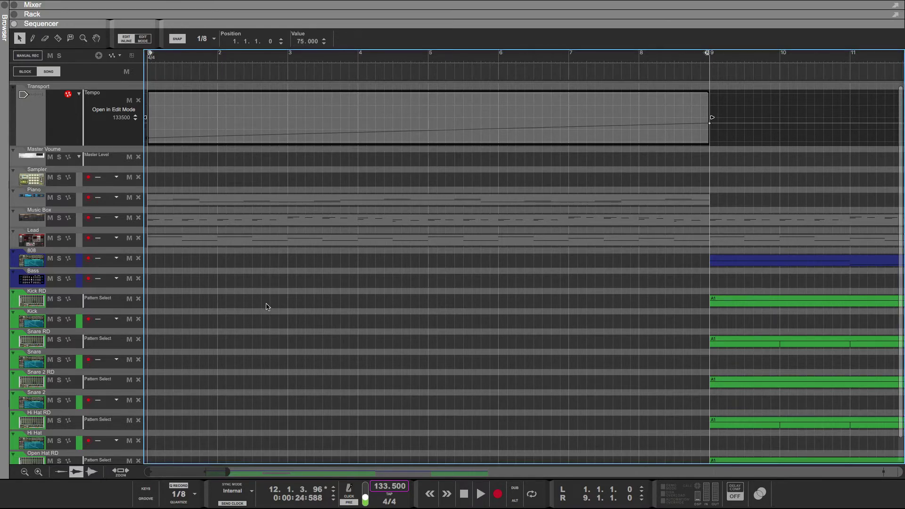
{"action": "key", "text": "Home"}
{"action": "key", "text": "space"}
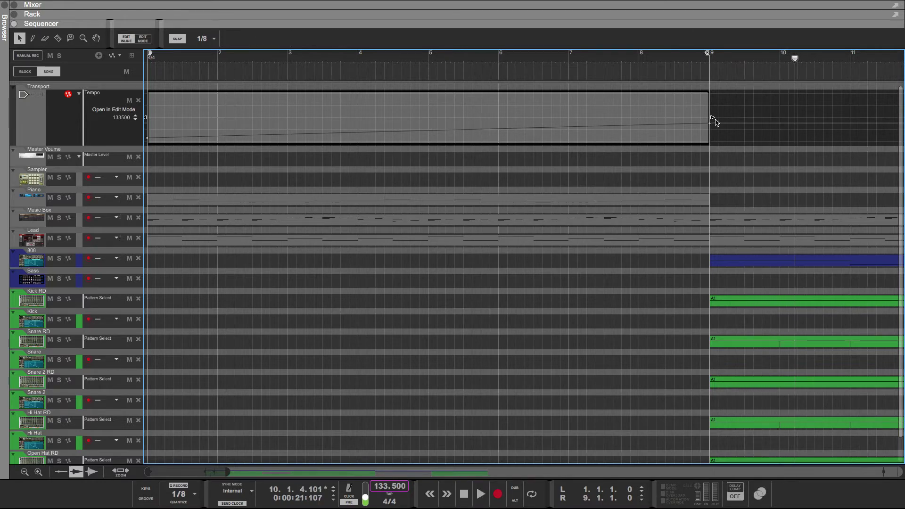
Shorten the tempo clip from bar 9 to end at bar 5 and play it back.
{"action": "left_click_drag", "start_coordinate": [697, 121], "coordinate": [435, 139]}
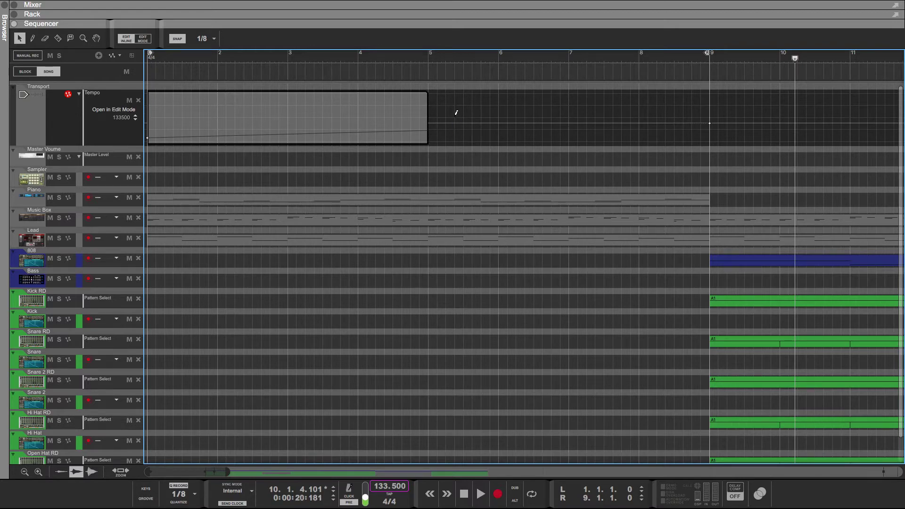
{"action": "key", "text": "ctrl+z"}
{"action": "left_click_drag", "start_coordinate": [704, 120], "coordinate": [438, 126]}
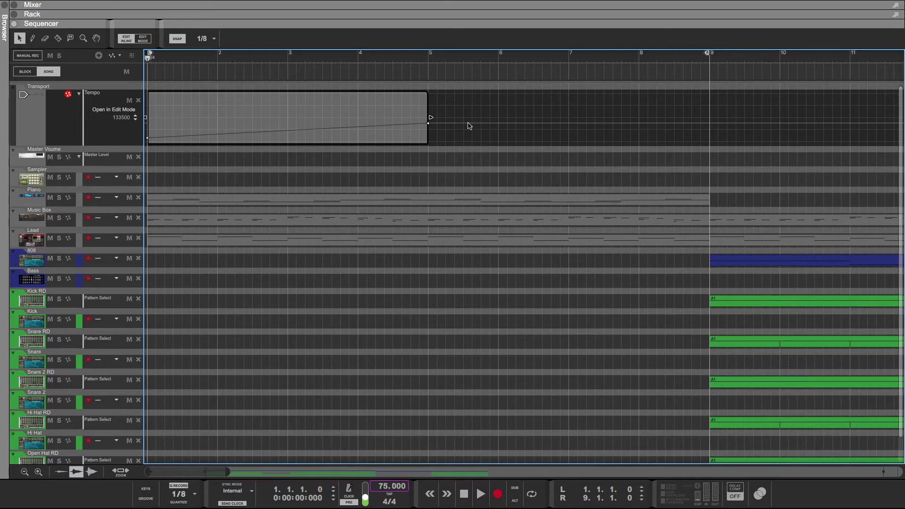
{"action": "key", "text": "space"}
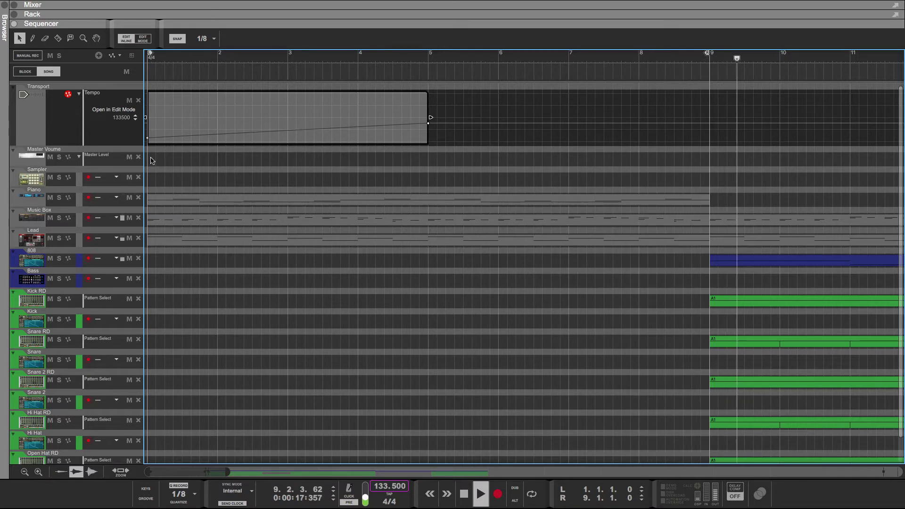
Set the first tempo point to 200 BPM and replay the ramp from bar 1.
{"action": "key", "text": "space"}
{"action": "left_click_drag", "start_coordinate": [303, 43], "coordinate": [302, 42]}
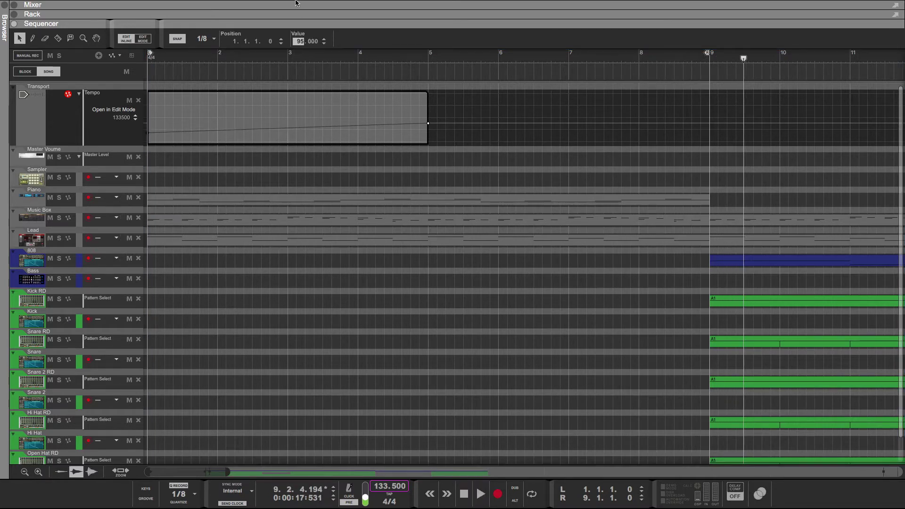
{"action": "double_click", "coordinate": [302, 43]}
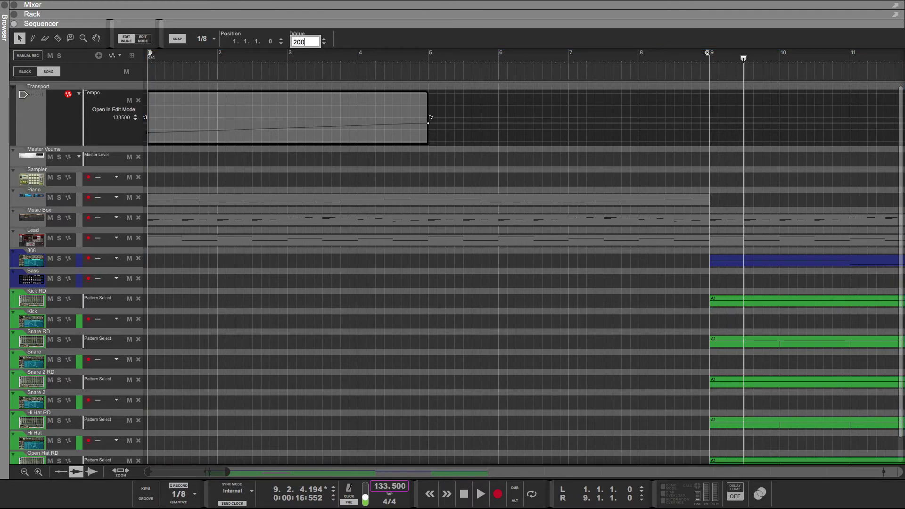
{"action": "key", "text": "Return"}
{"action": "left_click", "coordinate": [462, 492]}
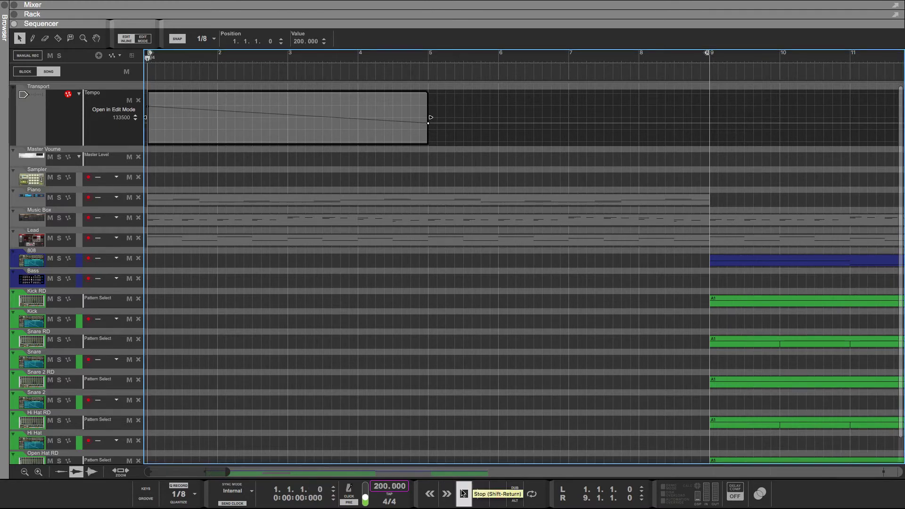
{"action": "key", "text": "space"}
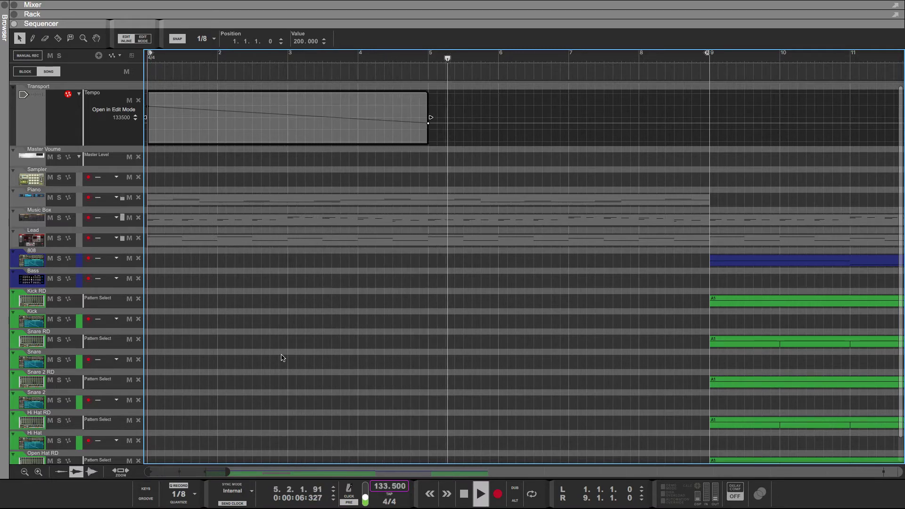
Stretch the tempo clip past bar 6, audition it, then extend it to end at bar 8.
{"action": "key", "text": "space"}
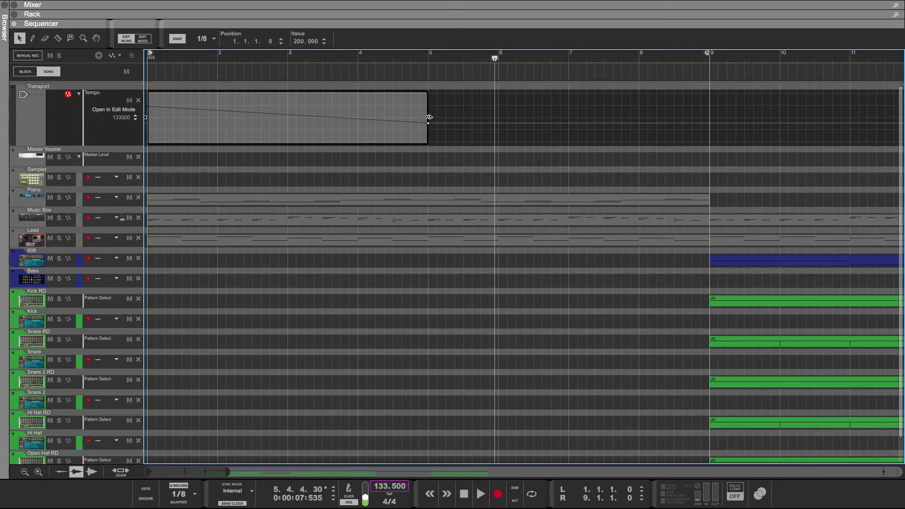
{"action": "left_click_drag", "start_coordinate": [430, 118], "coordinate": [554, 130]}
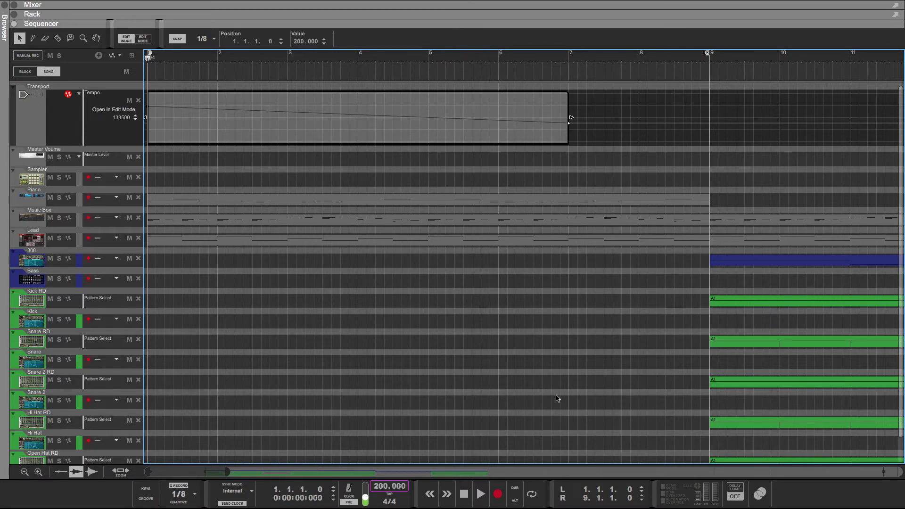
{"action": "key", "text": "space"}
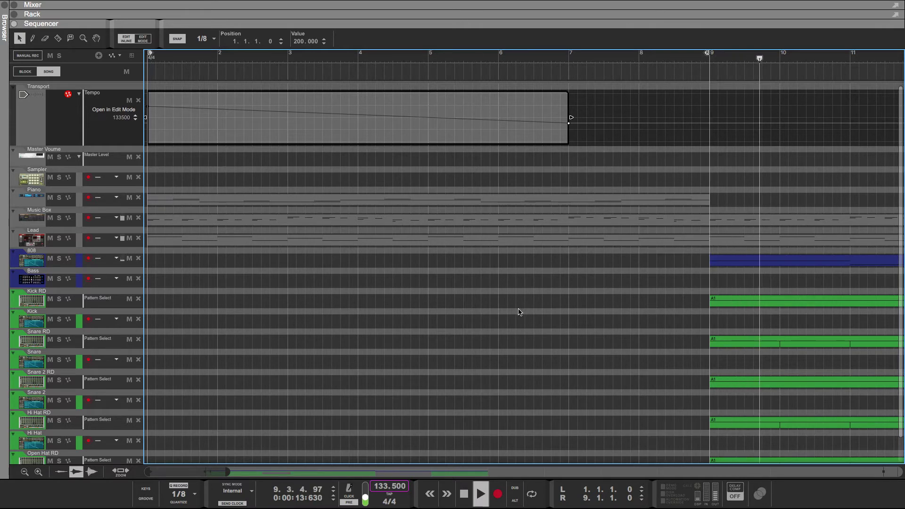
{"action": "key", "text": "space"}
{"action": "left_click", "coordinate": [324, 279]}
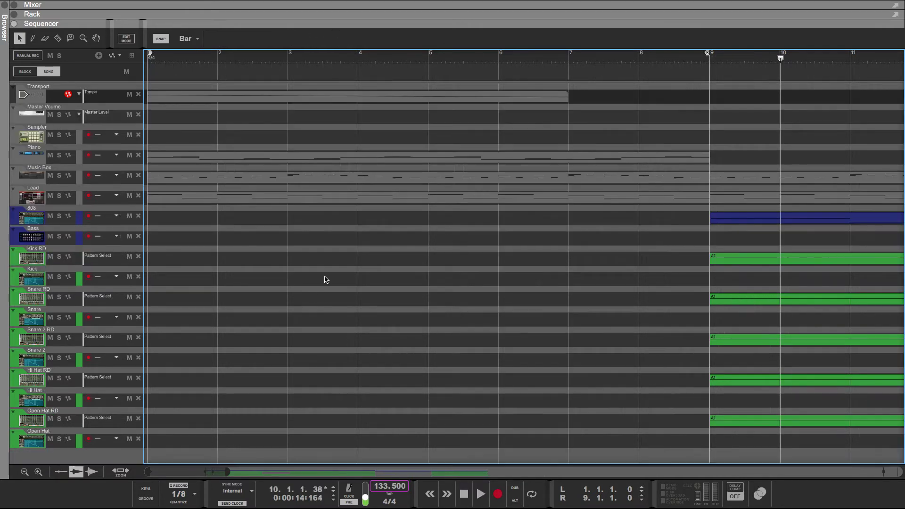
{"action": "left_click", "coordinate": [505, 100]}
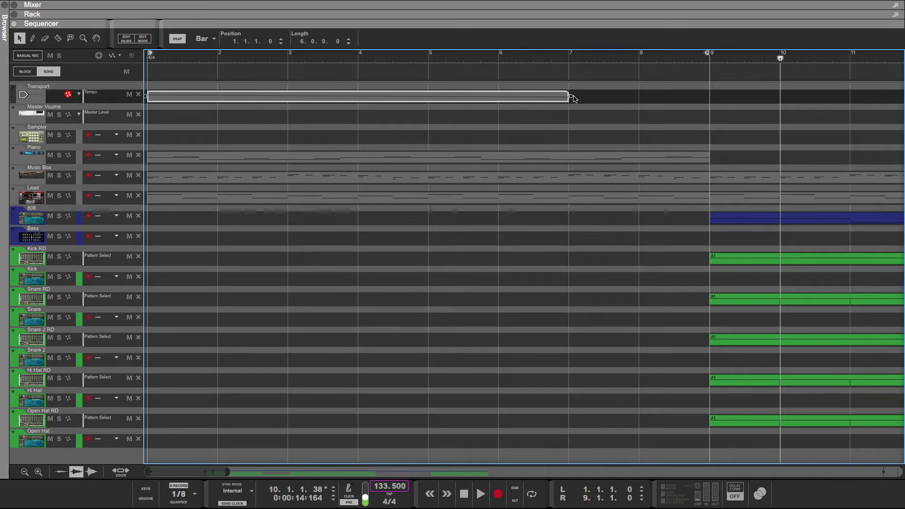
{"action": "left_click_drag", "start_coordinate": [574, 99], "coordinate": [593, 106]}
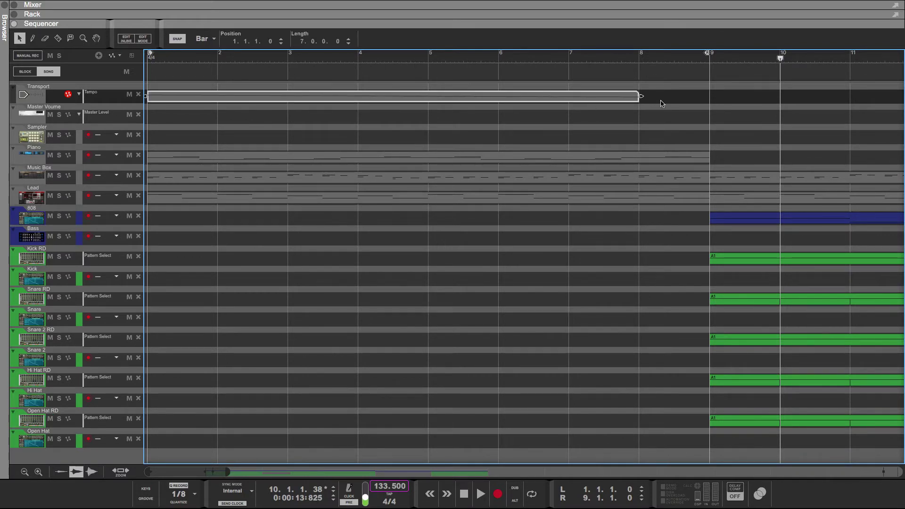
Add a Play automation lane for Tape Stop 1 from the rack and enlarge the sequencer.
{"action": "key", "text": "F6"}
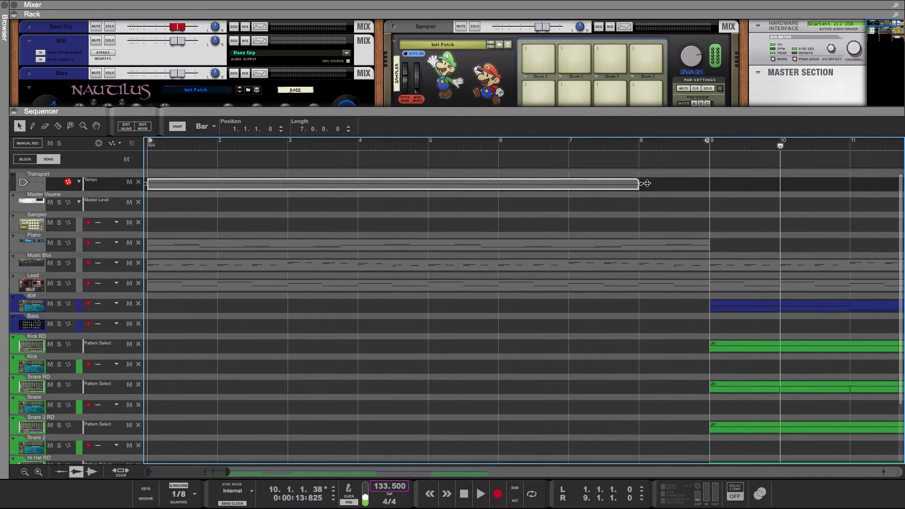
{"action": "scroll", "coordinate": [496, 367], "scroll_direction": "right", "scroll_amount": 5}
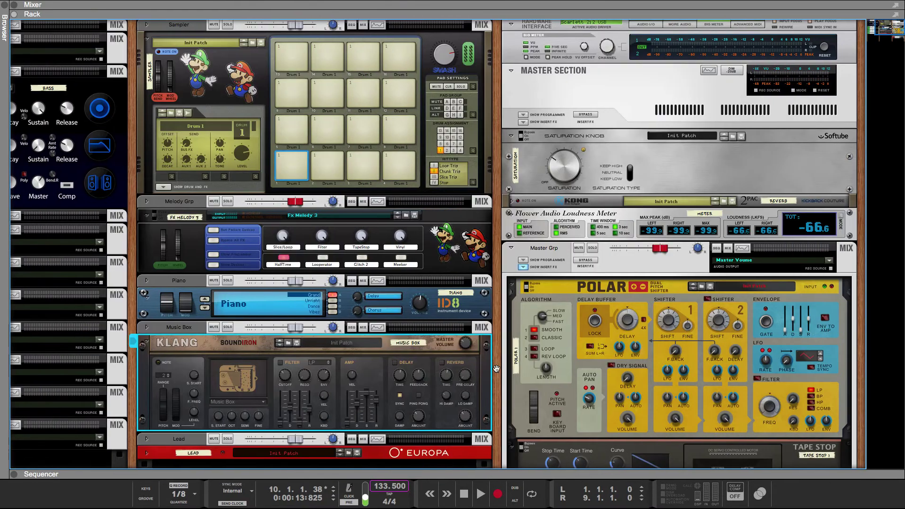
{"action": "scroll", "coordinate": [497, 374], "scroll_direction": "down", "scroll_amount": 5}
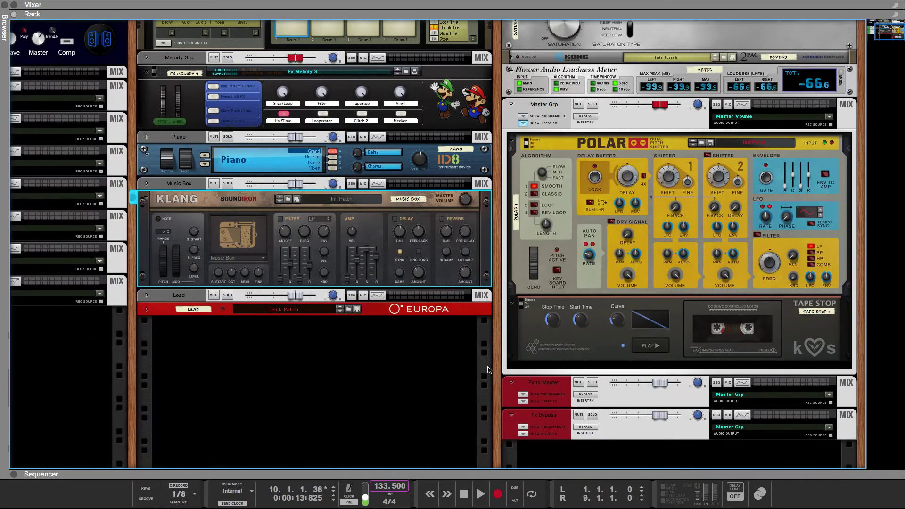
{"action": "left_click", "coordinate": [489, 372]}
{"action": "scroll", "coordinate": [492, 372], "scroll_direction": "down", "scroll_amount": 1}
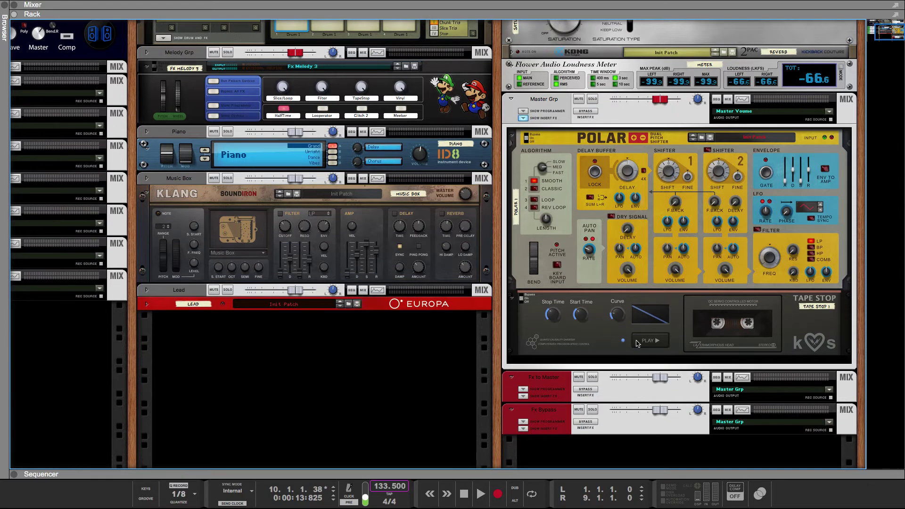
{"action": "right_click", "coordinate": [641, 344]}
{"action": "left_click", "coordinate": [643, 345]}
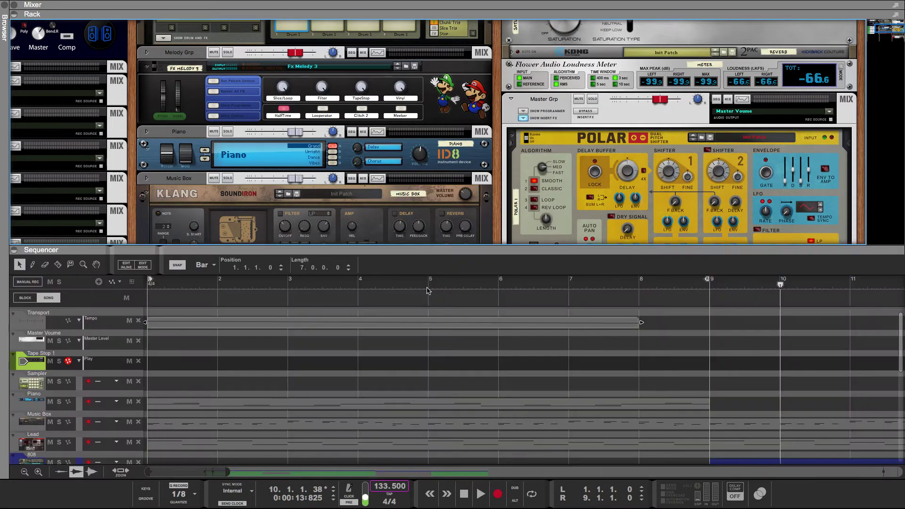
{"action": "left_click_drag", "start_coordinate": [418, 252], "coordinate": [427, 88]}
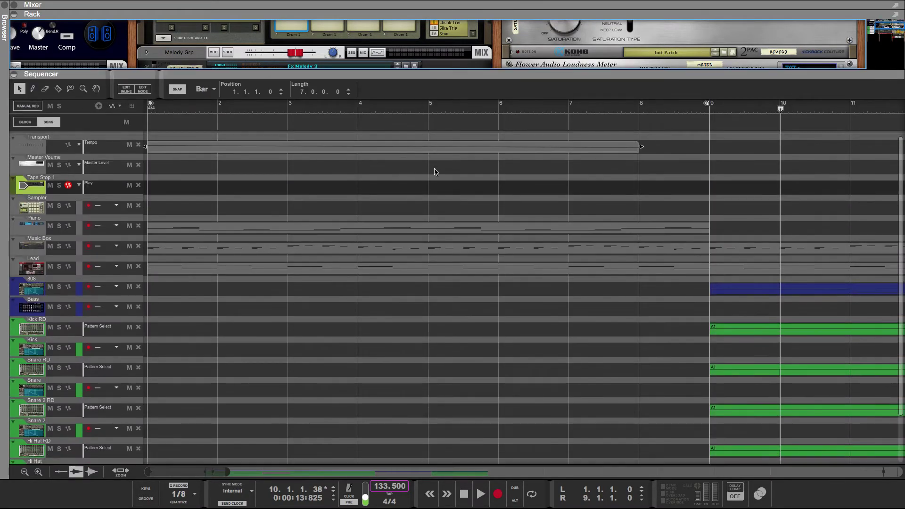
Draw a one-bar Play clip at bar 8 on the Tape Stop 1 lane.
{"action": "key", "text": "w"}
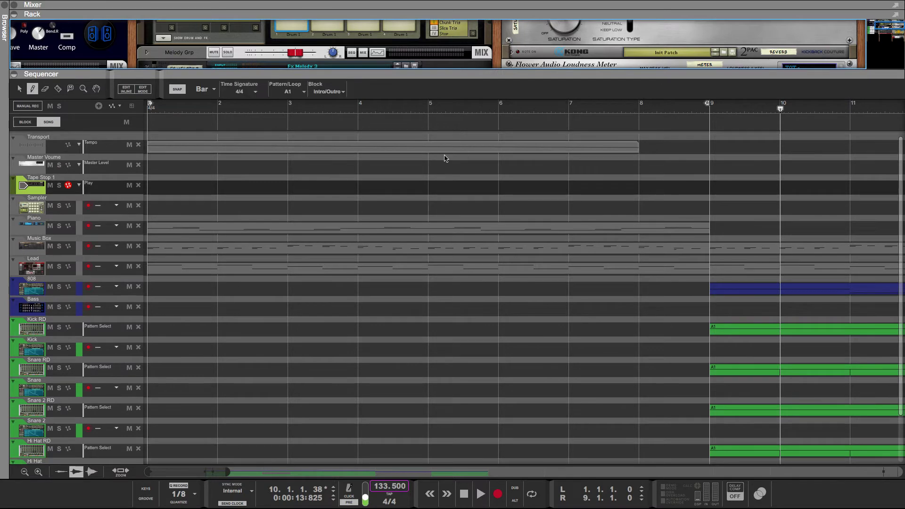
{"action": "left_click", "coordinate": [643, 184]}
{"action": "key", "text": "q"}
{"action": "left_click", "coordinate": [662, 198]}
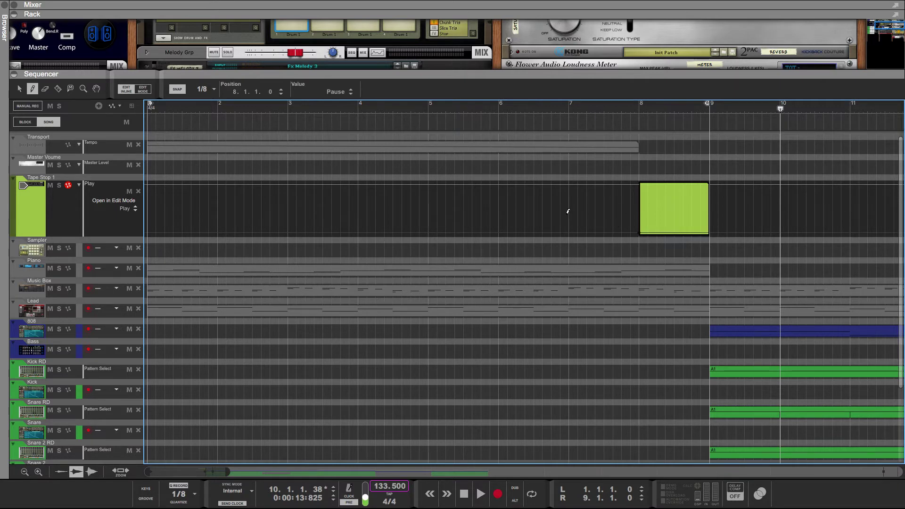
Set the loop start to bar 6, play the tape stop, and reveal the Tape Stop device.
{"action": "left_click", "coordinate": [604, 106]}
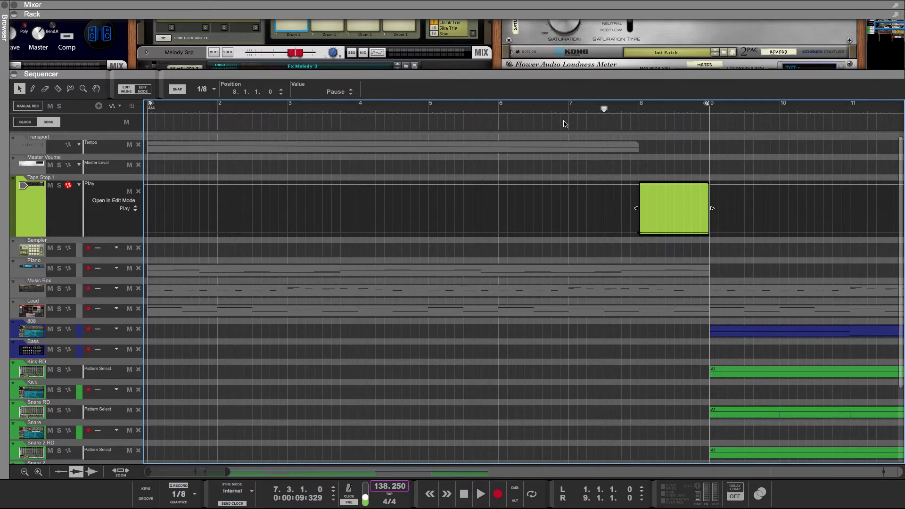
{"action": "left_click", "coordinate": [501, 111], "text": "ctrl"}
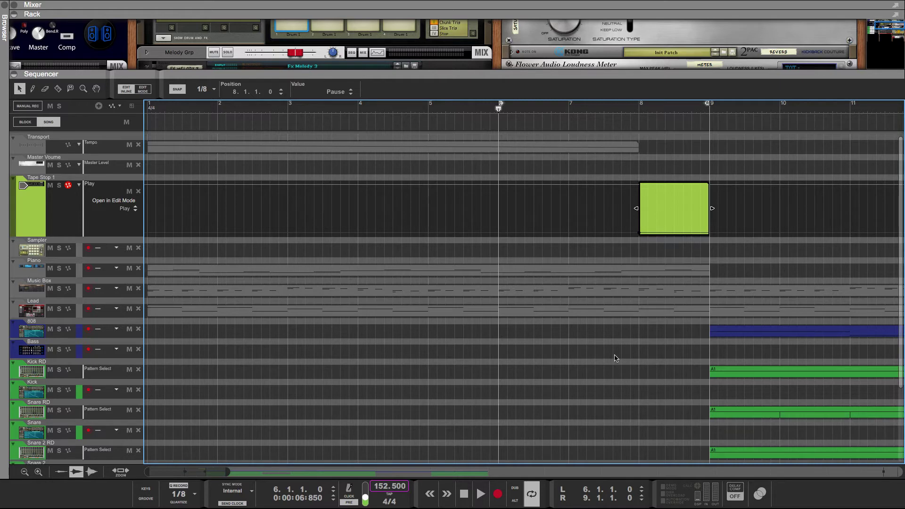
{"action": "key", "text": "space"}
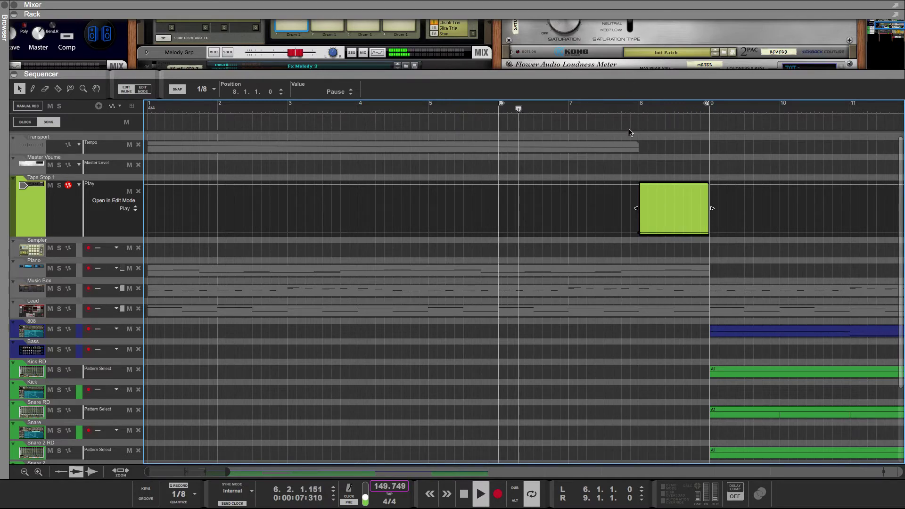
{"action": "left_click_drag", "start_coordinate": [628, 73], "coordinate": [624, 368]}
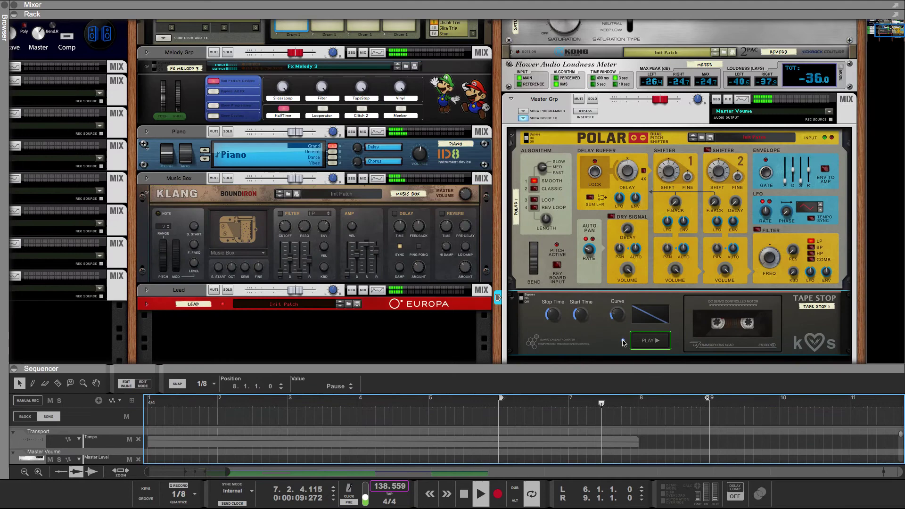
Raise the Tape Stop curve, lower it to about 1.363, then enlarge the sequencer again.
{"action": "left_click", "coordinate": [554, 318]}
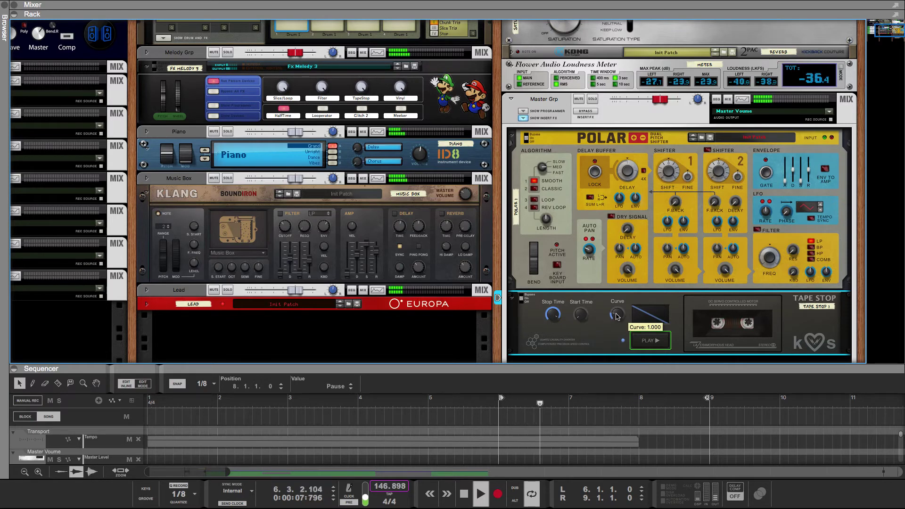
{"action": "left_click_drag", "start_coordinate": [617, 316], "coordinate": [614, 280]}
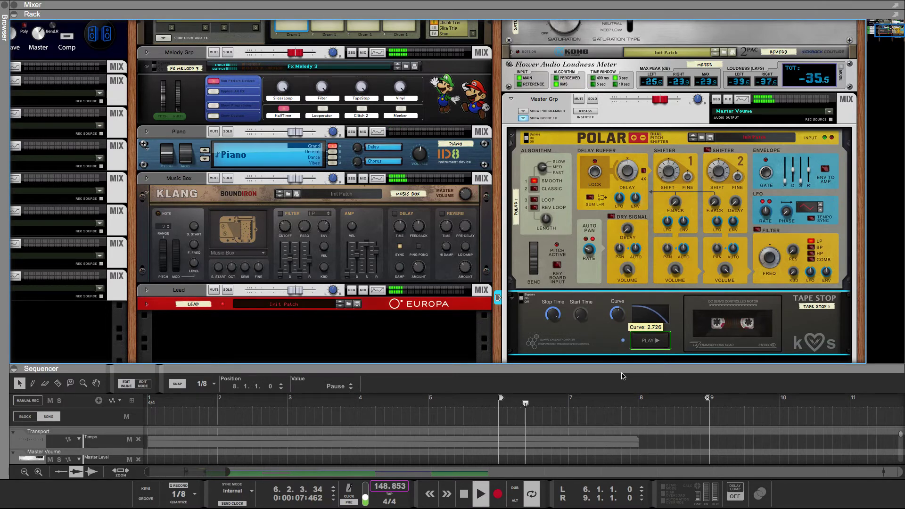
{"action": "left_click_drag", "start_coordinate": [623, 375], "coordinate": [629, 336]}
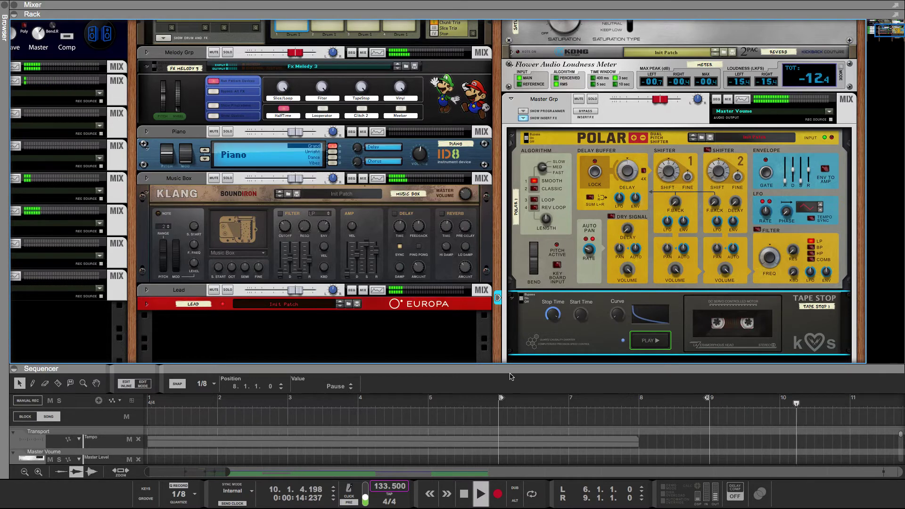
{"action": "left_click_drag", "start_coordinate": [509, 370], "coordinate": [73, 129]}
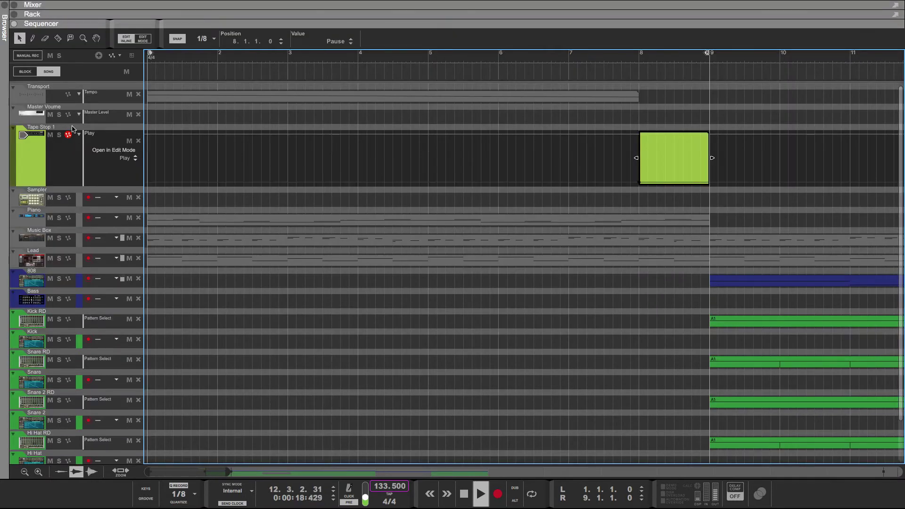
Deselect the Tape Stop clip and zoom out to see the whole arrangement.
{"action": "scroll", "coordinate": [174, 184], "scroll_direction": "down", "scroll_amount": 10}
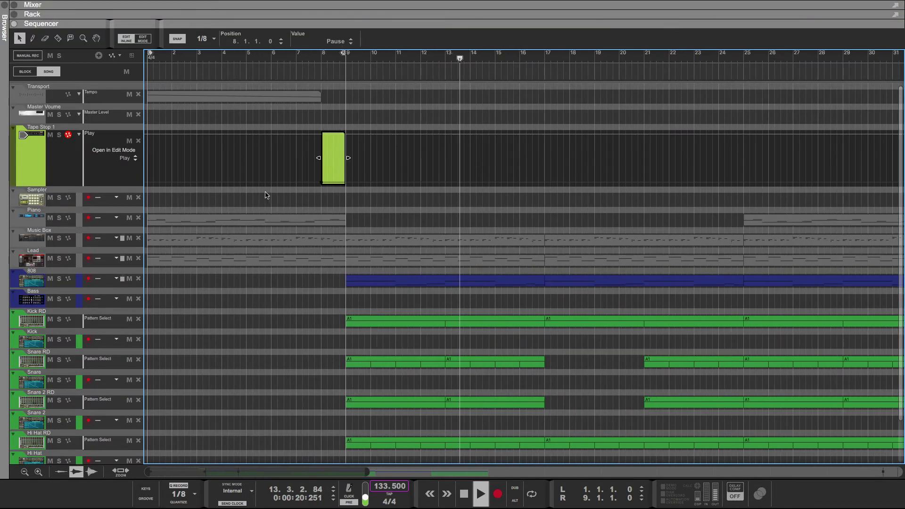
{"action": "scroll", "coordinate": [272, 163], "scroll_direction": "down", "scroll_amount": 1}
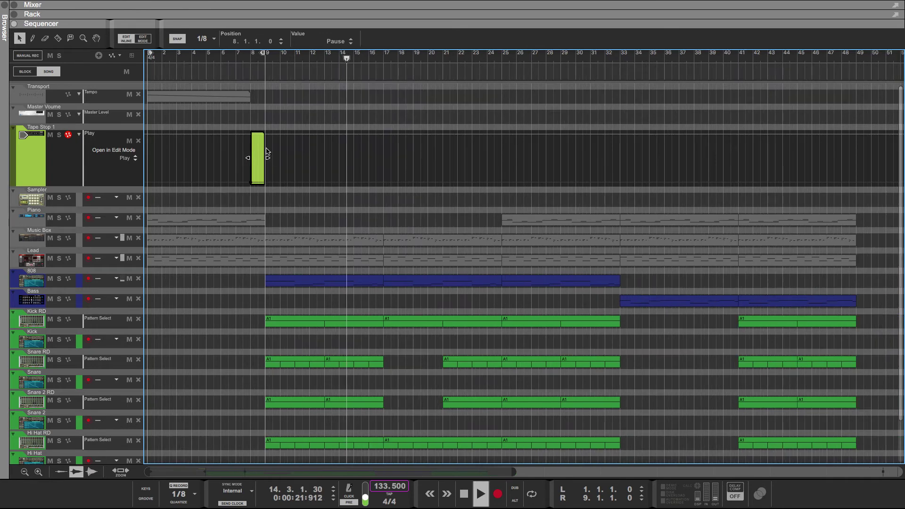
{"action": "left_click", "coordinate": [261, 98]}
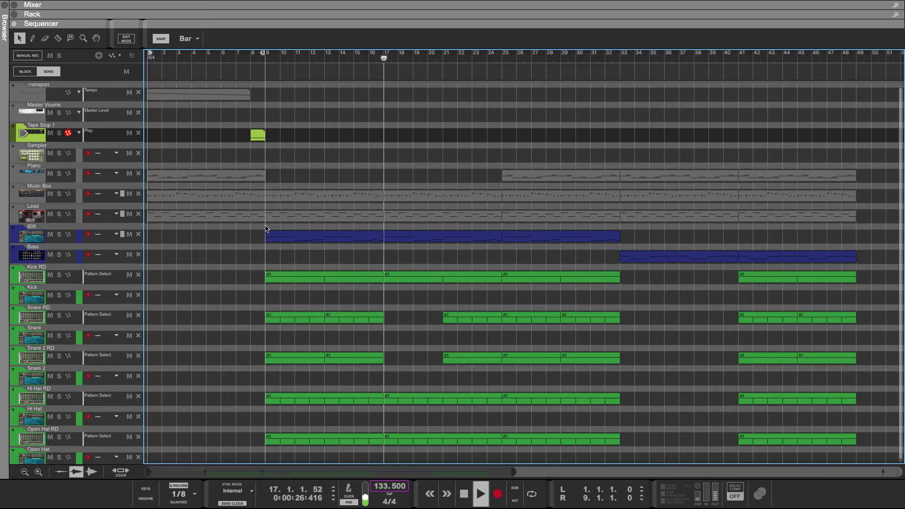
{"action": "scroll", "coordinate": [266, 228], "scroll_direction": "down", "scroll_amount": 1}
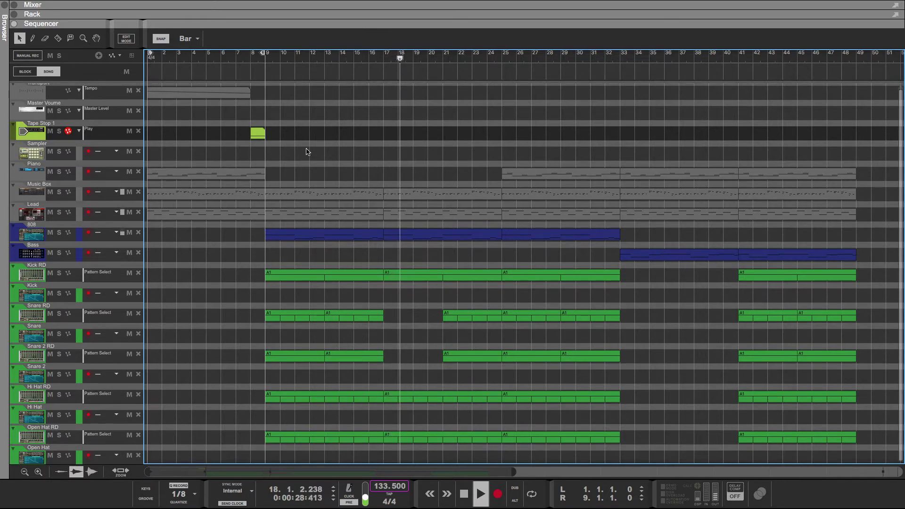
{"action": "scroll", "coordinate": [306, 151], "scroll_direction": "down", "scroll_amount": 1}
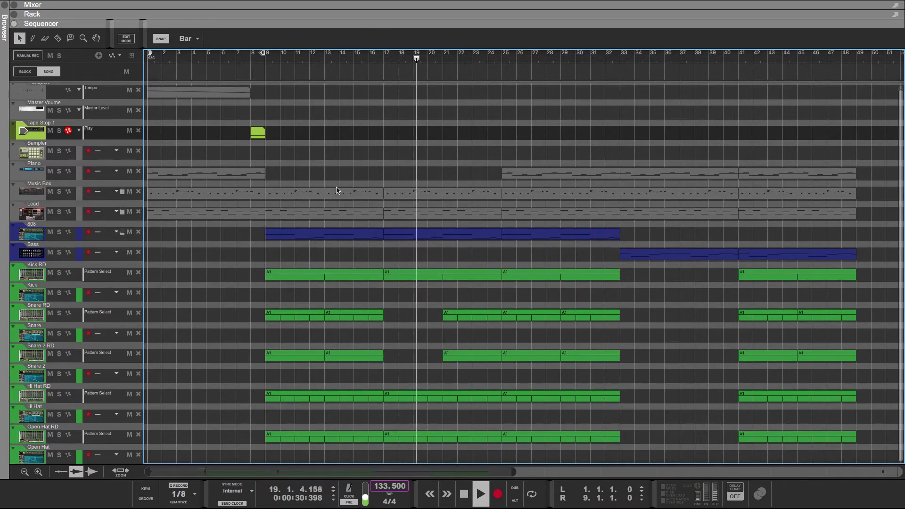
{"action": "scroll", "coordinate": [336, 190], "scroll_direction": "right", "scroll_amount": 3}
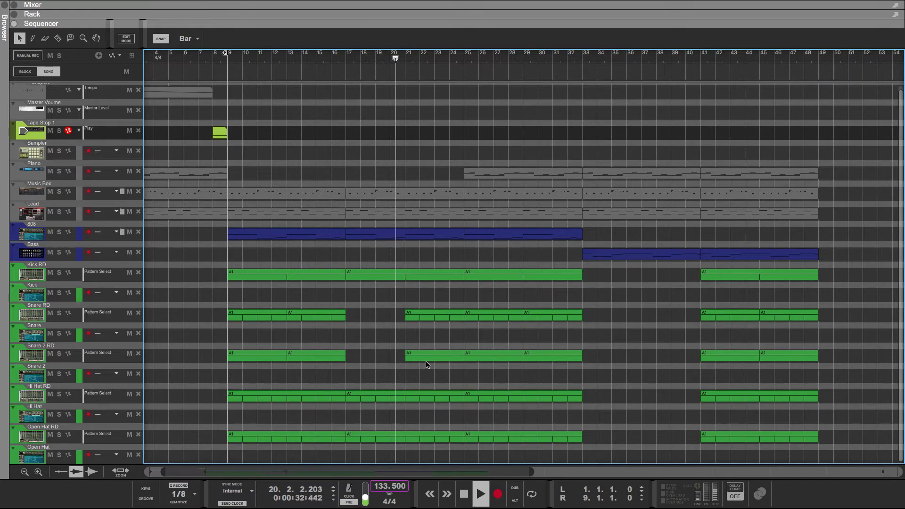
{"action": "scroll", "coordinate": [426, 364], "scroll_direction": "right", "scroll_amount": 3}
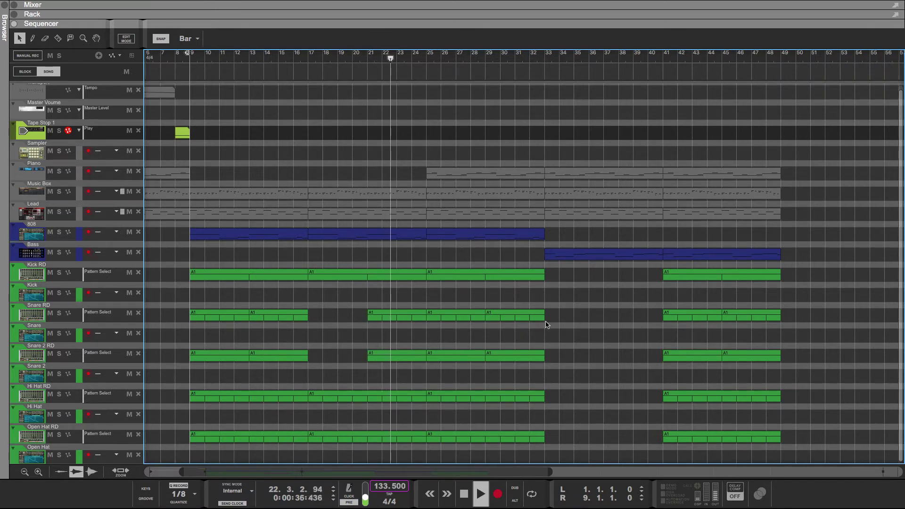
{"action": "scroll", "coordinate": [546, 324], "scroll_direction": "right", "scroll_amount": 8}
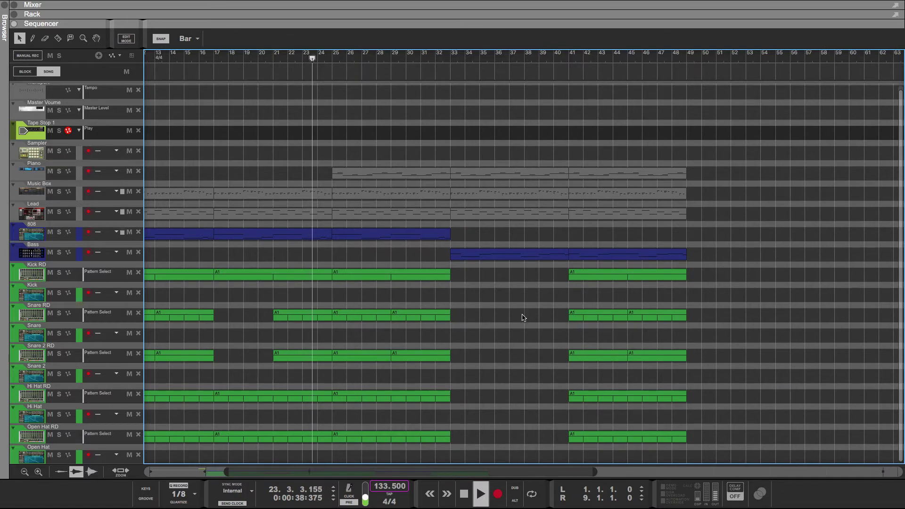
Play from bar 33, selecting the bar 33–41 melodic clips, then all clips in bars 41–49.
{"action": "left_click", "coordinate": [448, 58]}
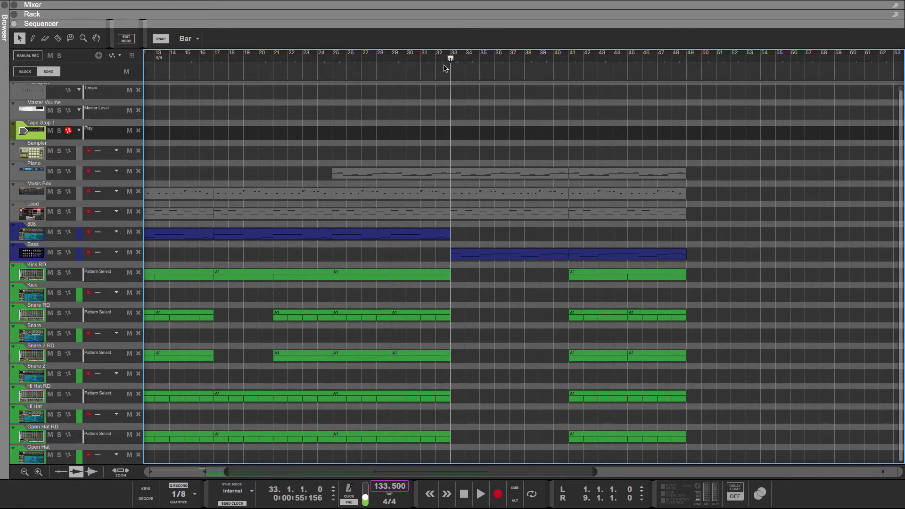
{"action": "key", "text": "space"}
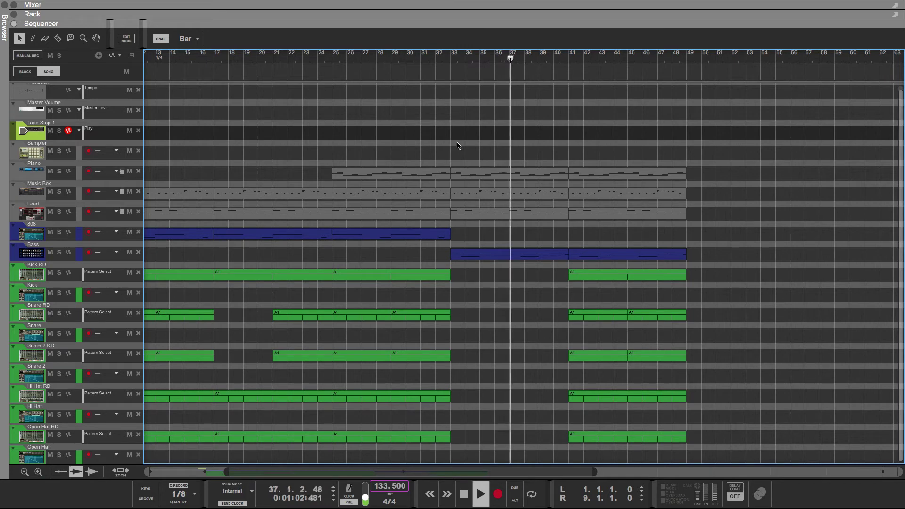
{"action": "left_click_drag", "start_coordinate": [457, 146], "coordinate": [558, 219]}
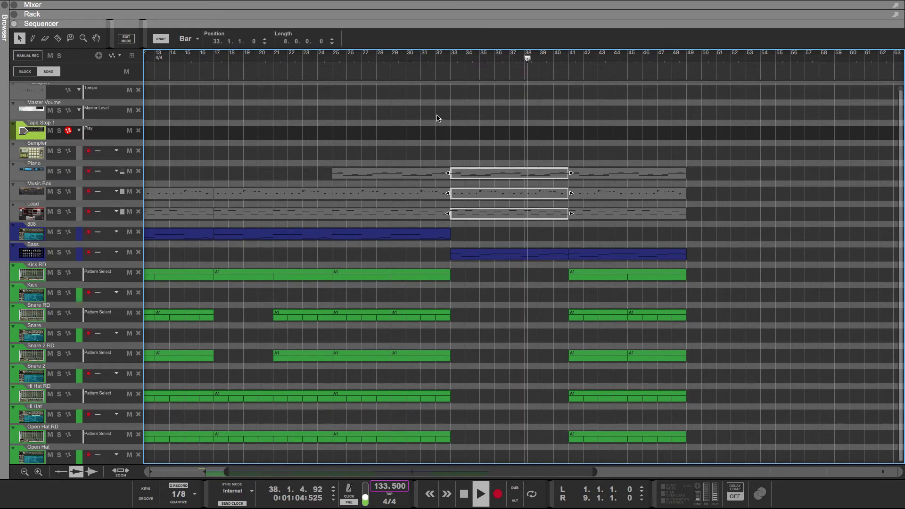
{"action": "left_click_drag", "start_coordinate": [449, 106], "coordinate": [539, 238]}
{"action": "key", "text": "space"}
{"action": "left_click", "coordinate": [530, 204]}
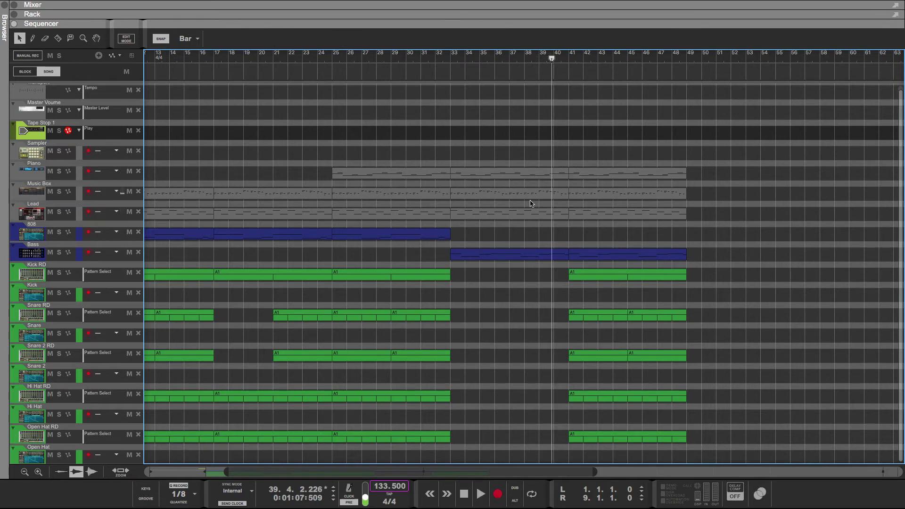
{"action": "left_click_drag", "start_coordinate": [680, 139], "coordinate": [563, 464]}
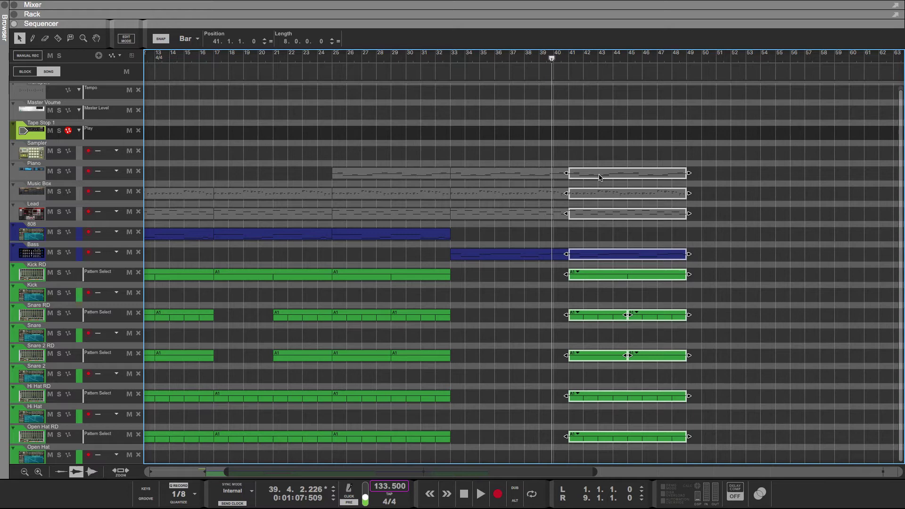
{"action": "left_click", "coordinate": [543, 148]}
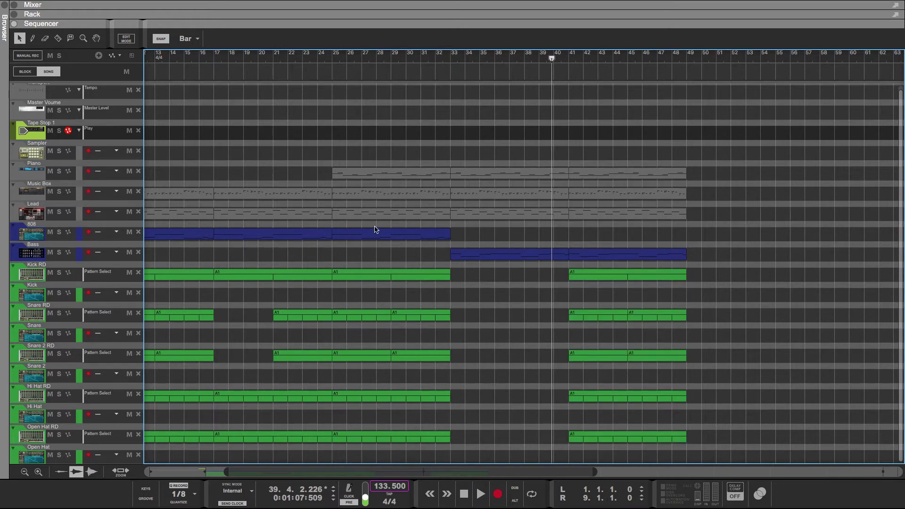
Draw a tempo clip on the Transport lane over bars 33–41 and open it for editing.
{"action": "key", "text": "w"}
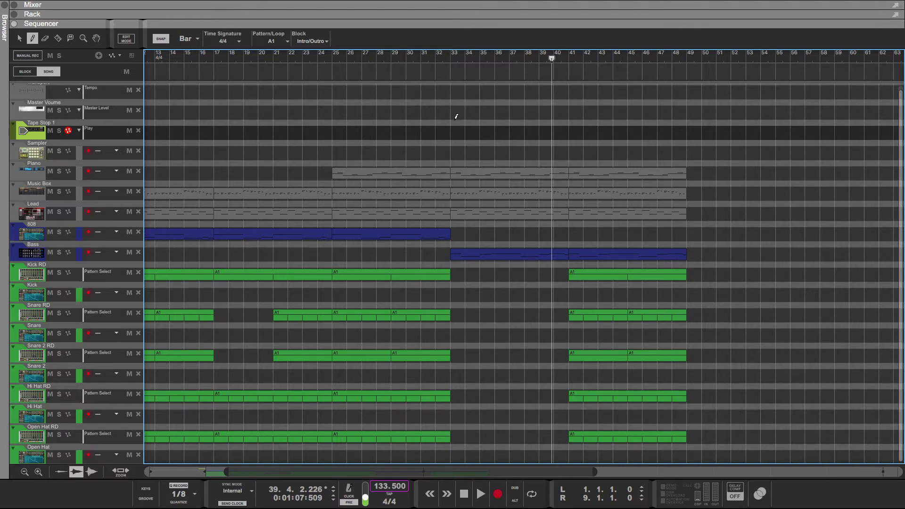
{"action": "scroll", "coordinate": [456, 109], "scroll_direction": "up", "scroll_amount": 1}
{"action": "left_click_drag", "start_coordinate": [457, 94], "coordinate": [540, 97]}
{"action": "key", "text": "q"}
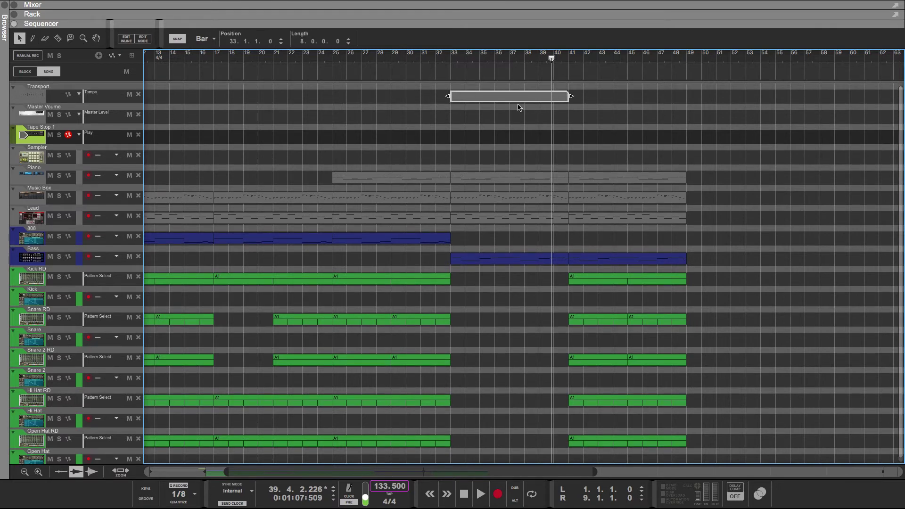
{"action": "double_click", "coordinate": [513, 100]}
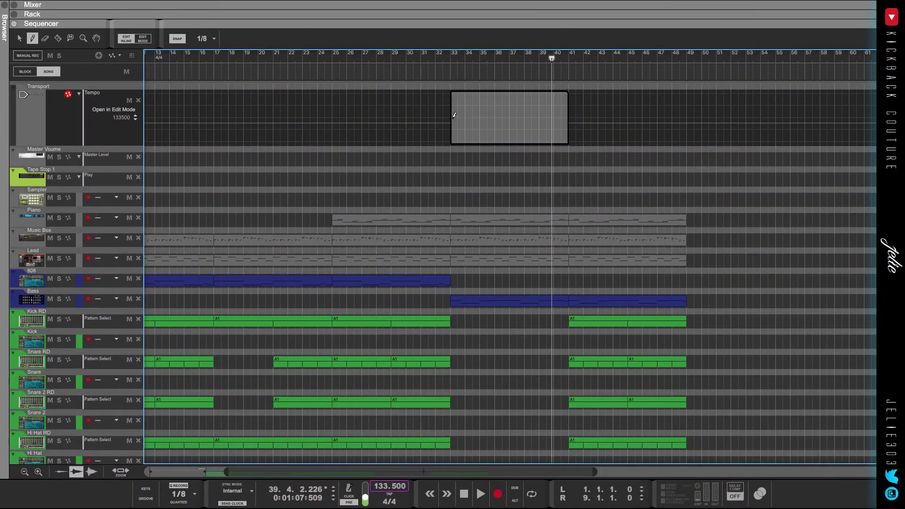
Add a tempo point at bar 33 and set its value to 66.75 BPM.
{"action": "left_click", "coordinate": [452, 135]}
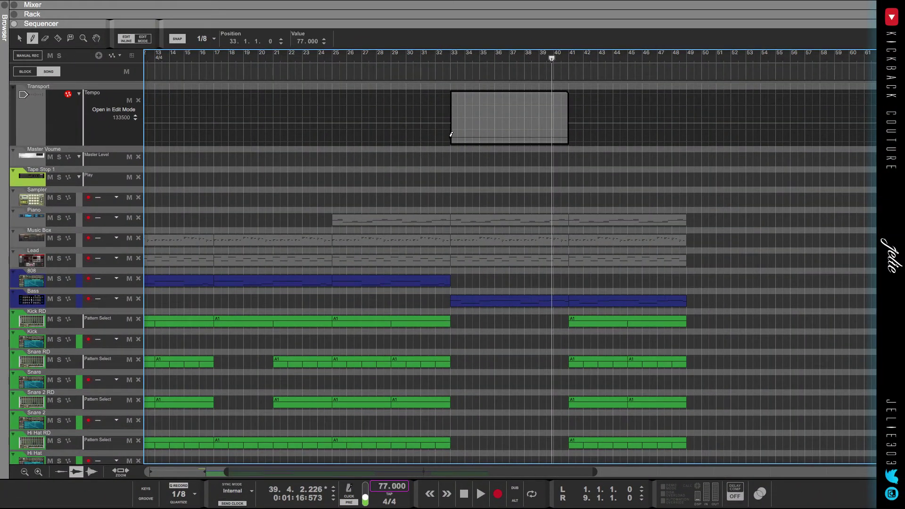
{"action": "double_click", "coordinate": [298, 44]}
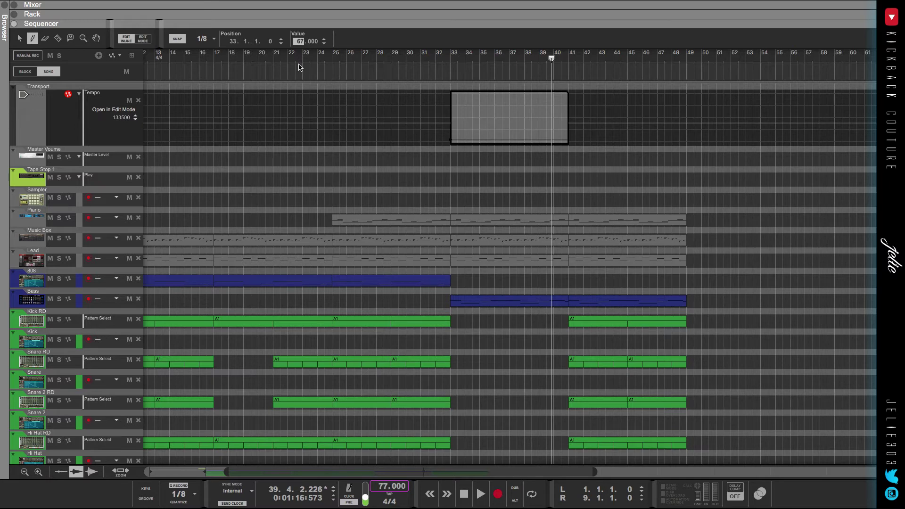
{"action": "type", "text": "66"}
{"action": "key", "text": "Return"}
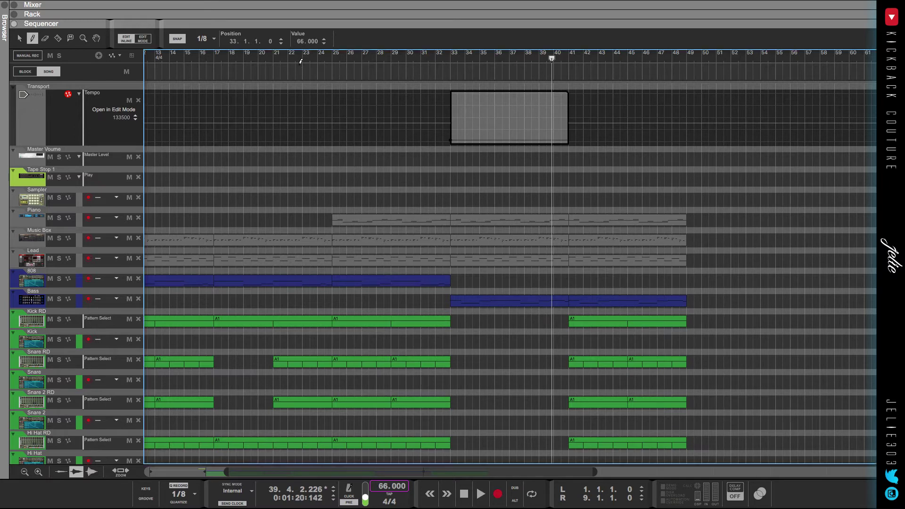
{"action": "double_click", "coordinate": [313, 41]}
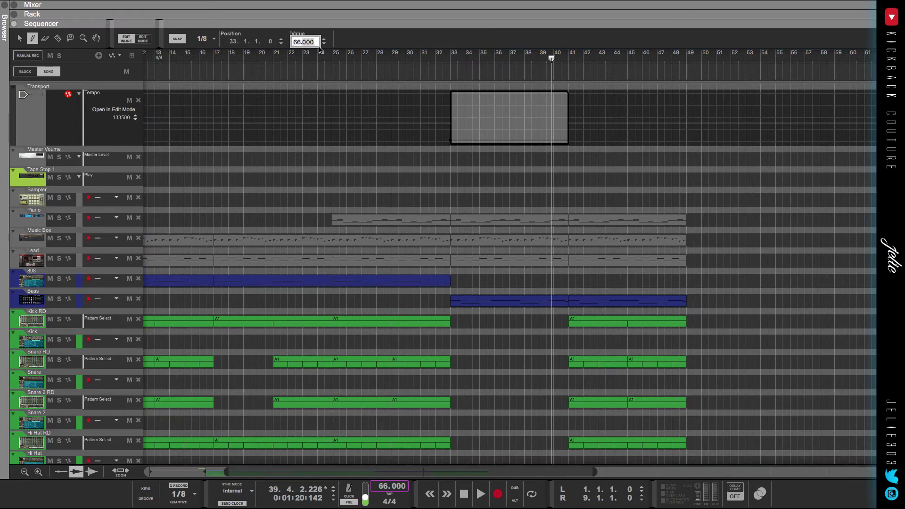
{"action": "key", "text": "Return"}
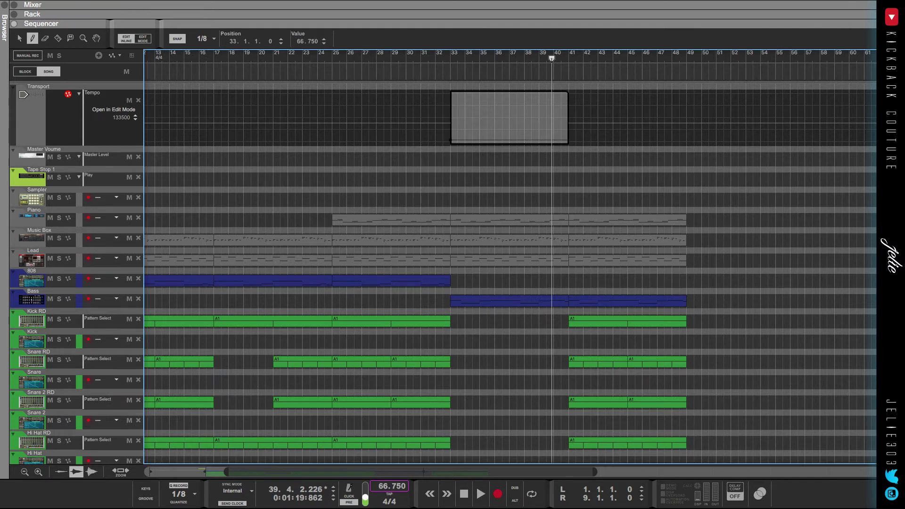
Play from bar 31 to hear the tempo drop, then finish editing the tempo clip.
{"action": "left_click", "coordinate": [444, 62]}
{"action": "left_click", "coordinate": [425, 56]}
{"action": "key", "text": "space"}
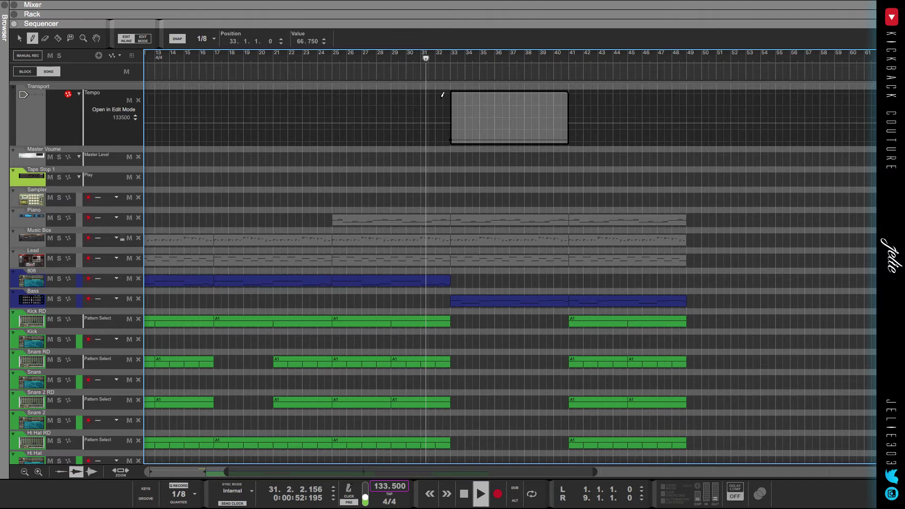
{"action": "key", "text": "q"}
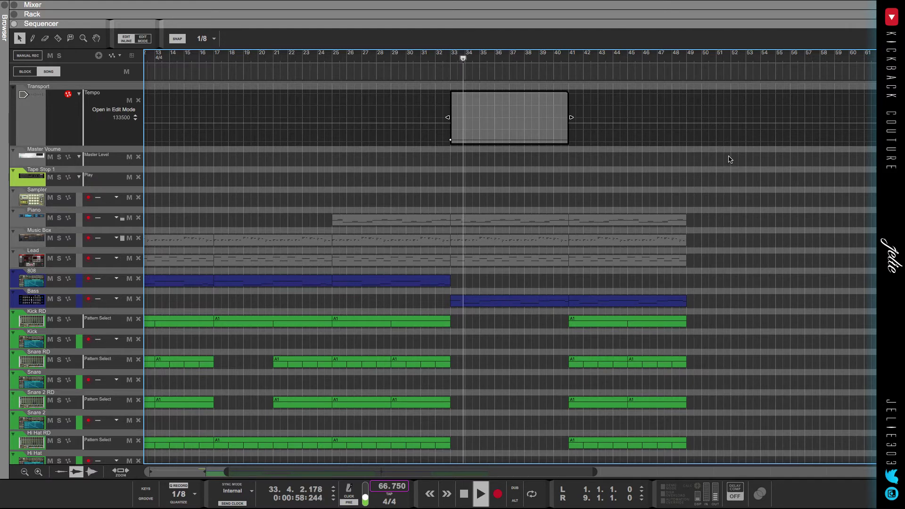
{"action": "left_click_drag", "start_coordinate": [728, 151], "coordinate": [682, 156]}
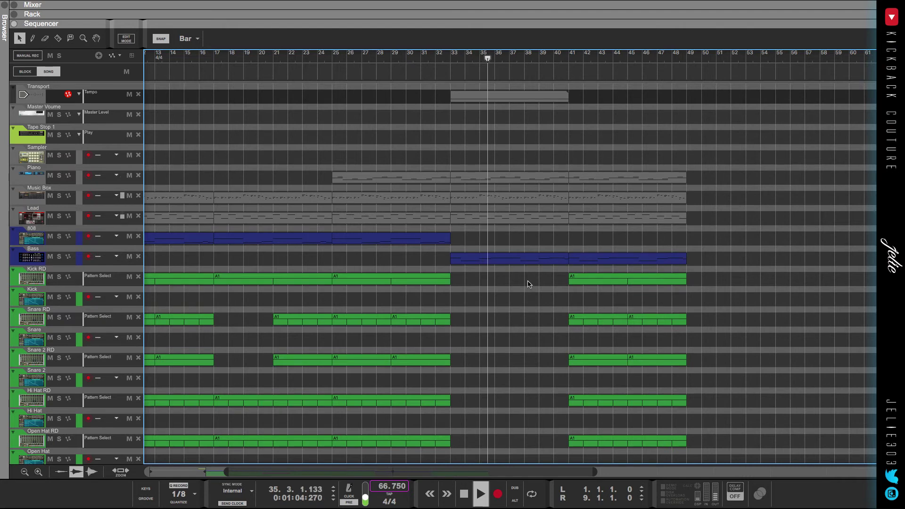
Shorten the bar 33 Bass clip to end at bar 37 and duplicate it into bars 37–41.
{"action": "left_click", "coordinate": [508, 259]}
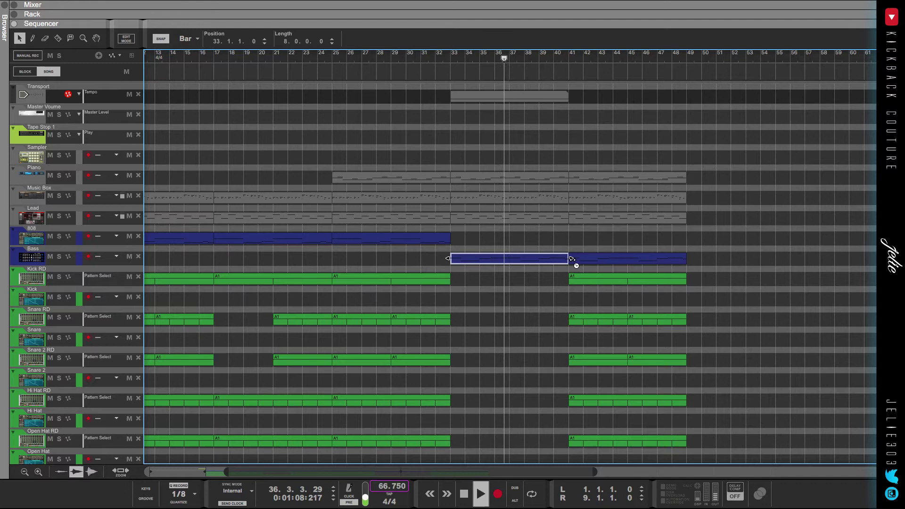
{"action": "left_click_drag", "start_coordinate": [573, 263], "coordinate": [509, 265]}
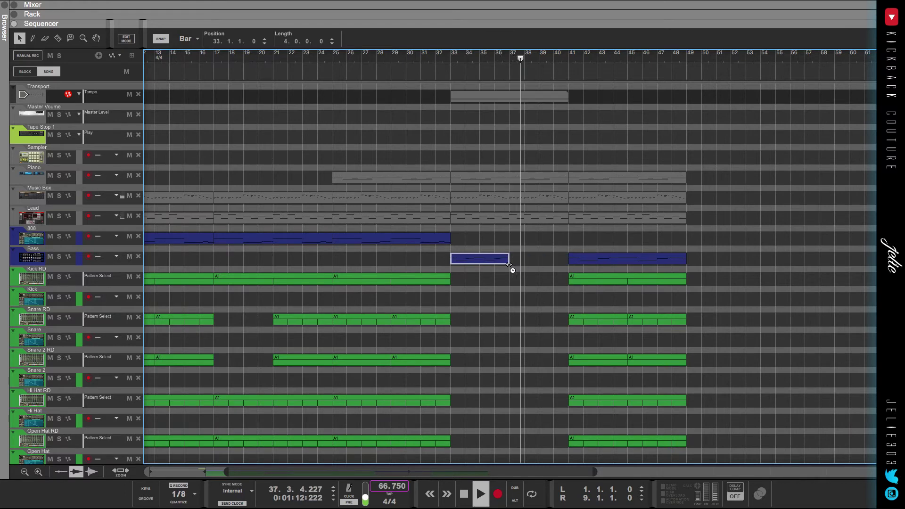
{"action": "key", "text": "ctrl+d"}
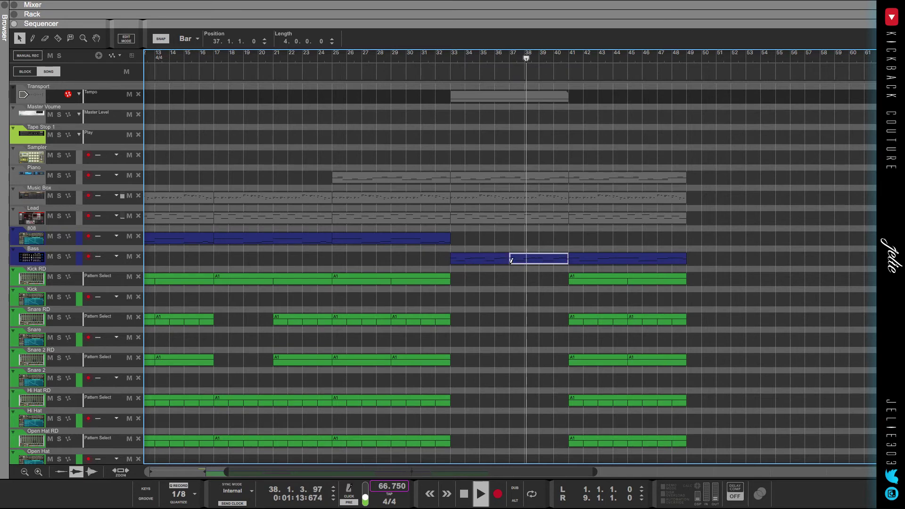
Play around bars 33 and 41 to check the tempo, then select the Bass clips and the tempo clip.
{"action": "left_click", "coordinate": [447, 59]}
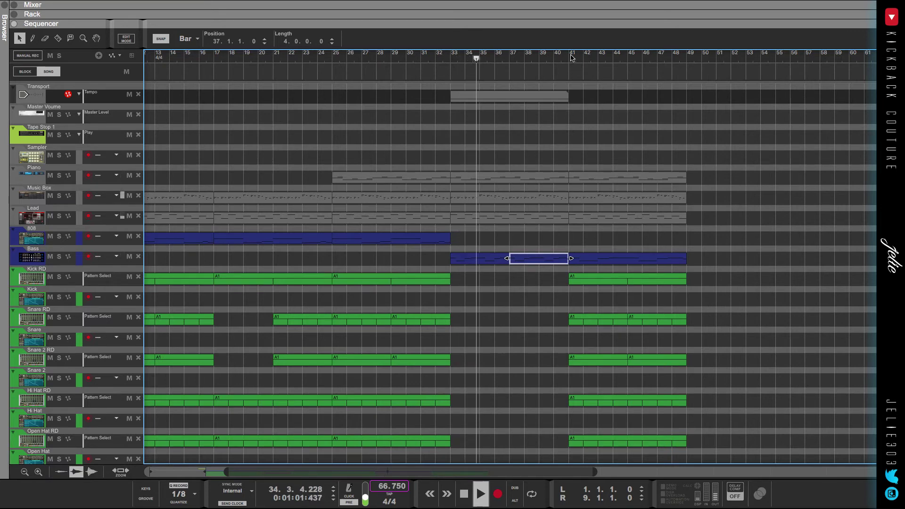
{"action": "left_click", "coordinate": [573, 74]}
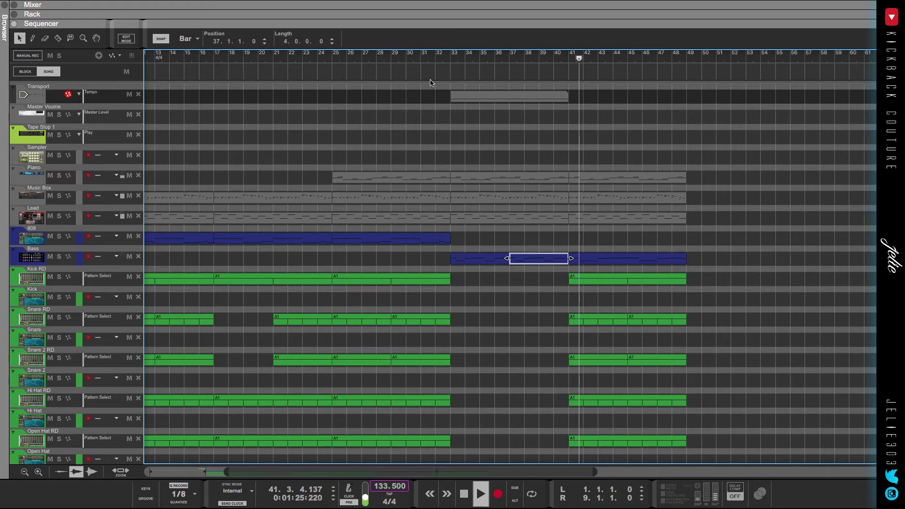
{"action": "left_click", "coordinate": [450, 60]}
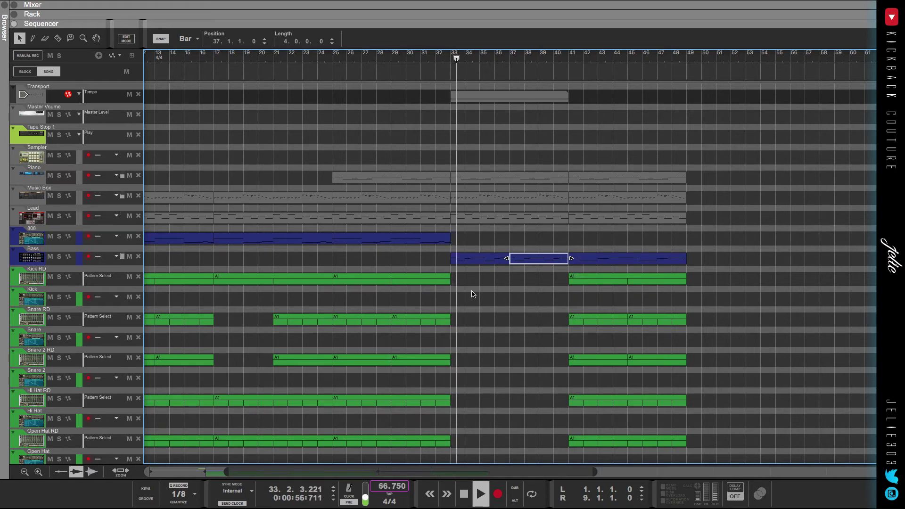
{"action": "left_click_drag", "start_coordinate": [697, 262], "coordinate": [650, 250]}
{"action": "left_click_drag", "start_coordinate": [489, 287], "coordinate": [471, 315]}
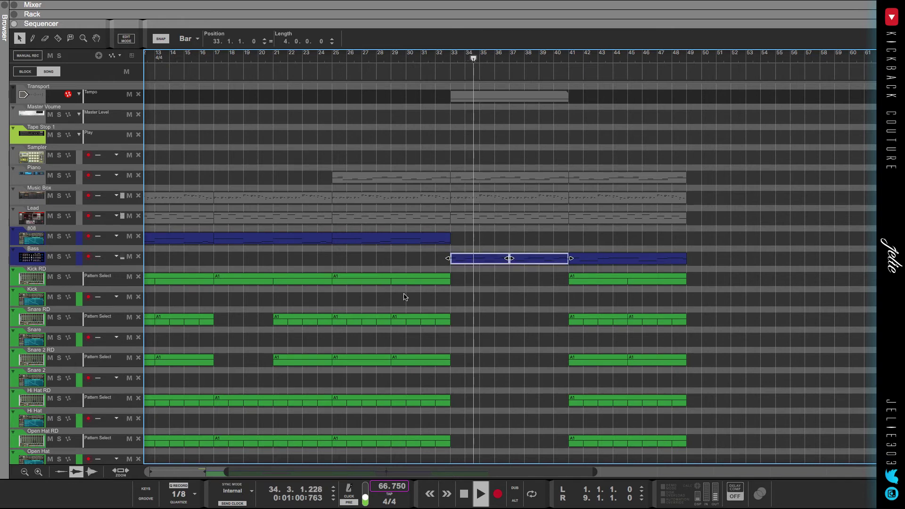
{"action": "left_click", "coordinate": [459, 101]}
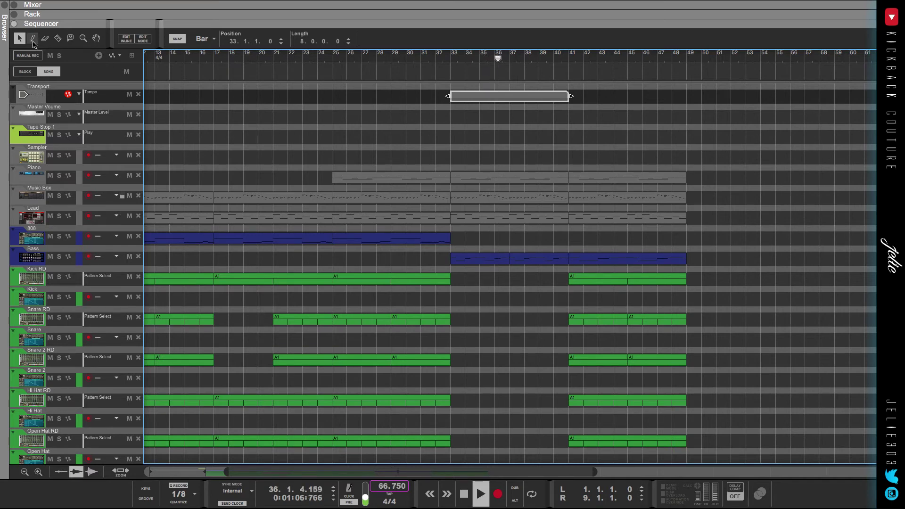
Pencil a Block 32 section into the block lane from bar 33 to 41, then enter Block view.
{"action": "key", "text": "p"}
{"action": "left_click", "coordinate": [329, 42]}
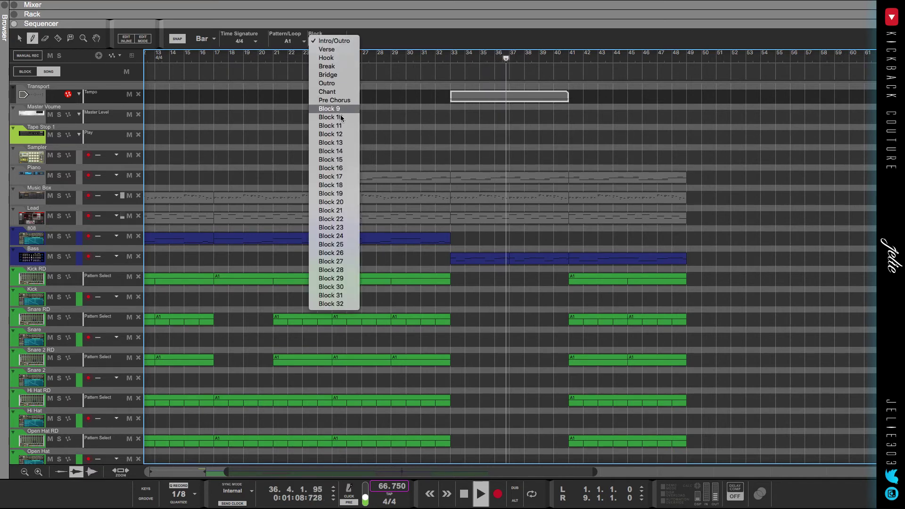
{"action": "left_click", "coordinate": [347, 303]}
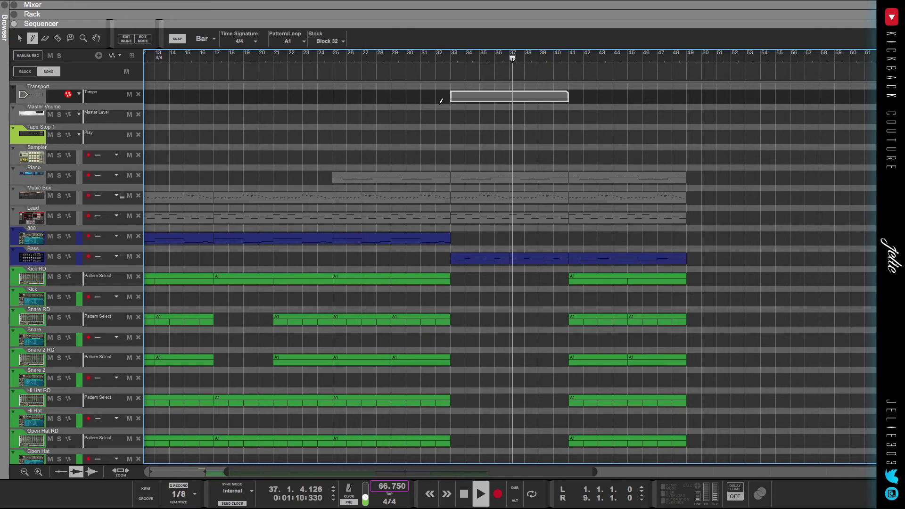
{"action": "mouse_move", "coordinate": [453, 71]}
{"action": "left_mouse_down"}
{"action": "mouse_move", "coordinate": [565, 73]}
{"action": "mouse_move", "coordinate": [558, 80]}
{"action": "left_mouse_up"}
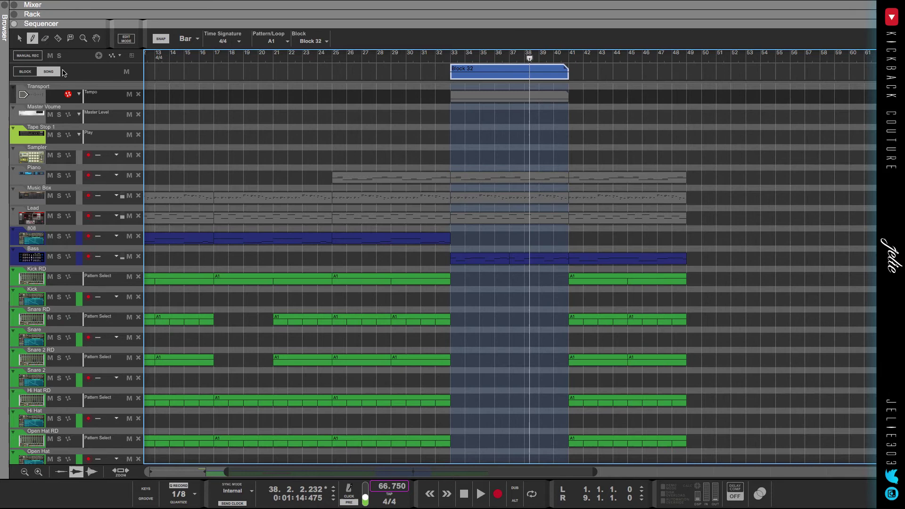
{"action": "left_click", "coordinate": [34, 71]}
Pick Block 32 in Block view and rename it 'Tempo Change'.
{"action": "left_click", "coordinate": [103, 71]}
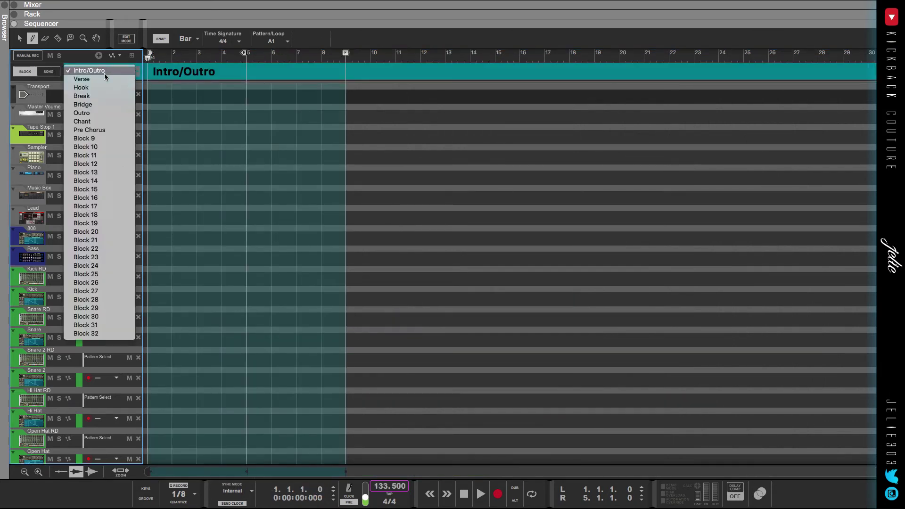
{"action": "left_click", "coordinate": [99, 333]}
{"action": "double_click", "coordinate": [193, 73]}
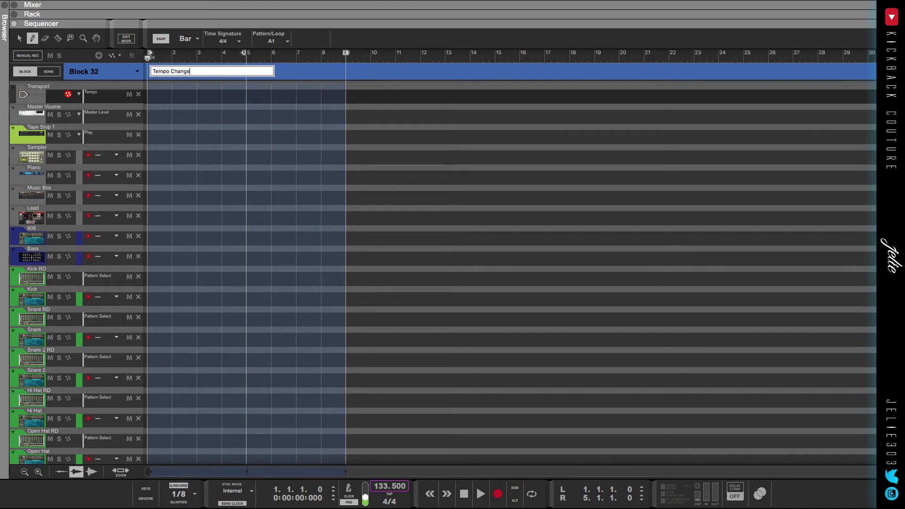
{"action": "key", "text": "Return"}
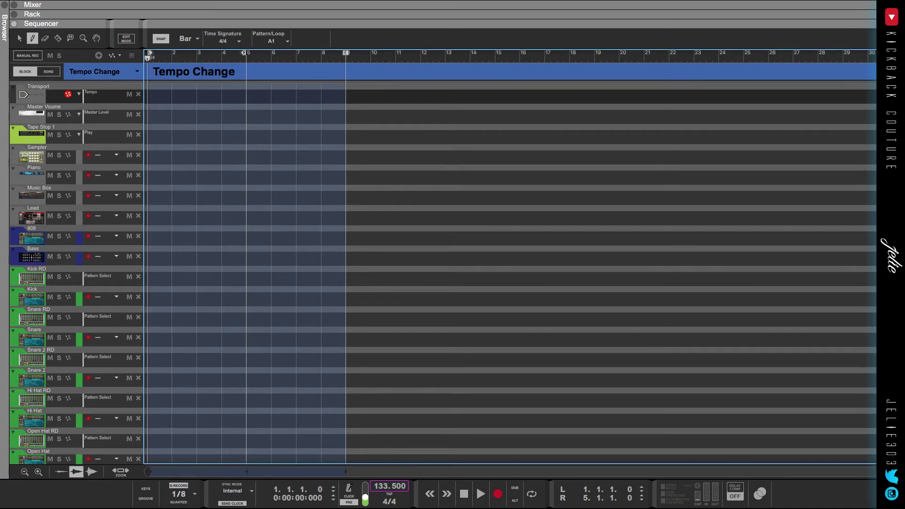
Back in Song view, Ctrl-copy the Tempo Change block and place the copy at bar 1.
{"action": "left_click", "coordinate": [48, 72]}
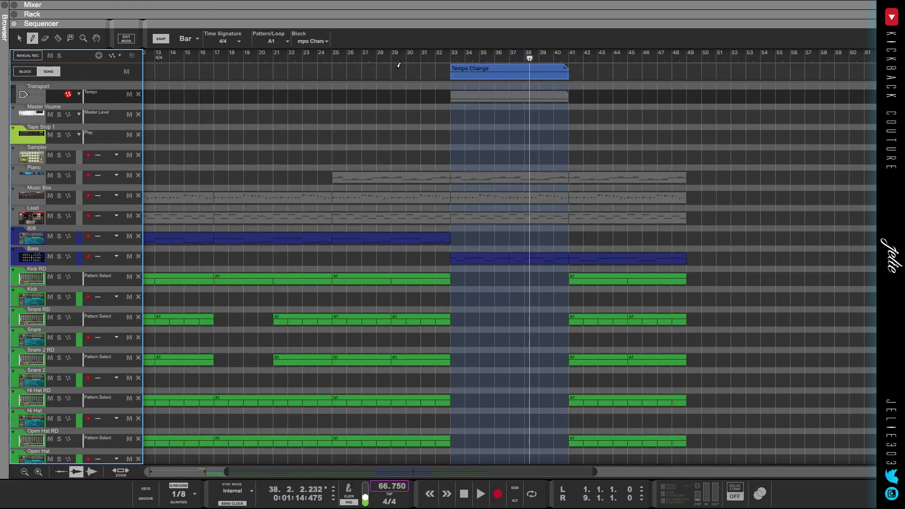
{"action": "key", "text": "q"}
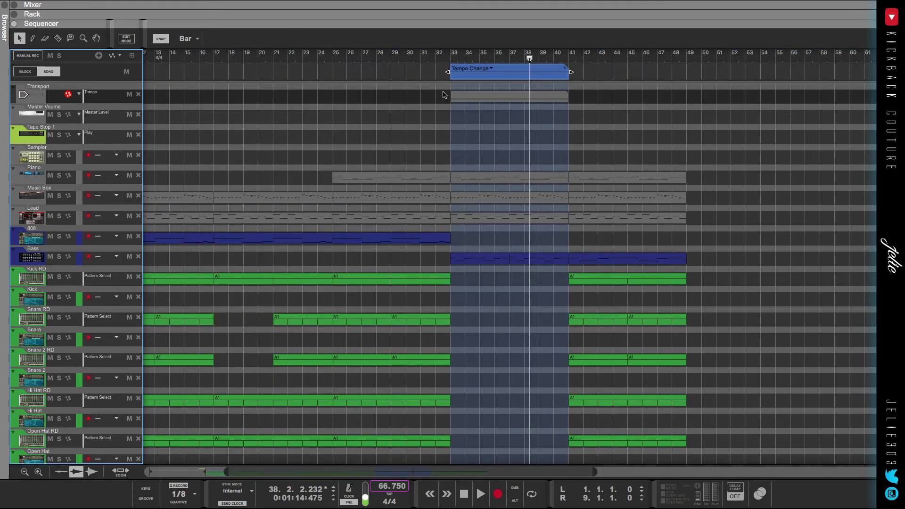
{"action": "left_click", "coordinate": [481, 77]}
{"action": "left_click_drag", "start_coordinate": [461, 76], "coordinate": [43, 78]}
{"action": "scroll", "coordinate": [224, 124], "scroll_direction": "left", "scroll_amount": 5}
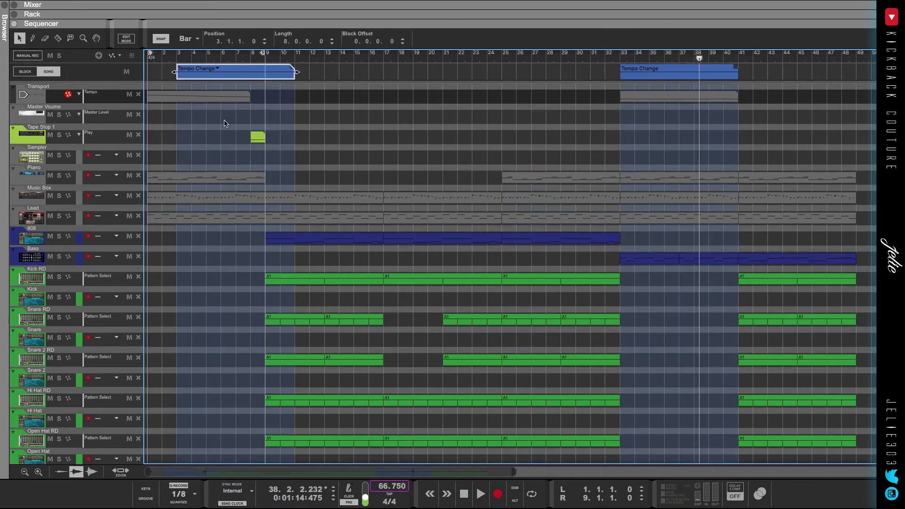
{"action": "left_click_drag", "start_coordinate": [198, 73], "coordinate": [168, 73]}
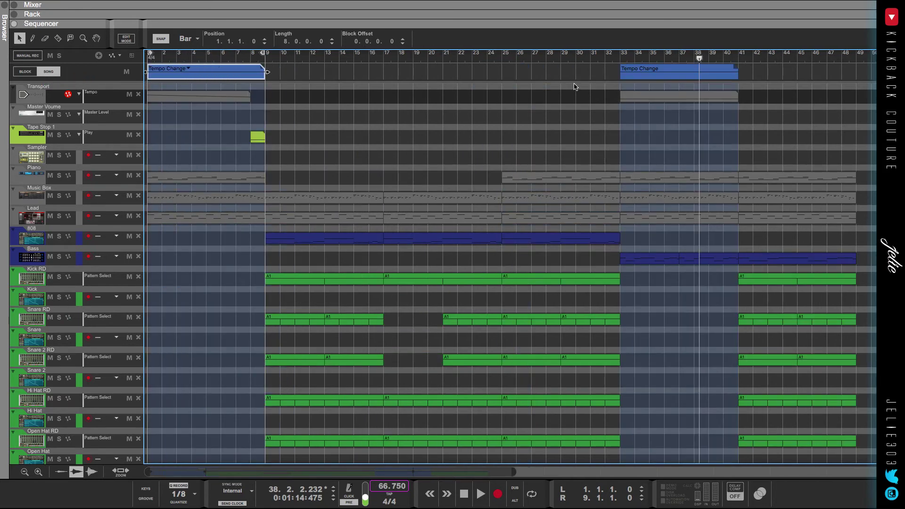
Check the result by selecting clips near bars 25–33, then select the bar 1 Tempo Change block.
{"action": "left_click_drag", "start_coordinate": [574, 86], "coordinate": [564, 445]}
{"action": "left_click", "coordinate": [362, 155]}
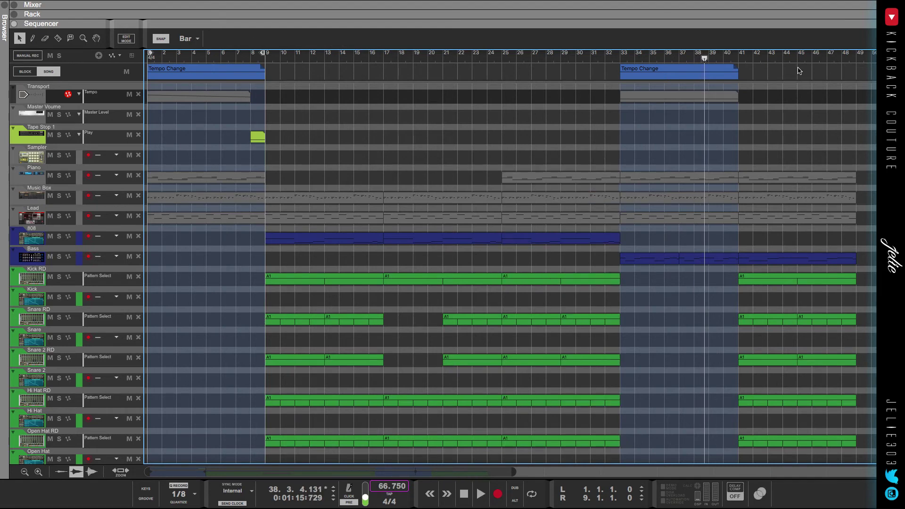
{"action": "left_click", "coordinate": [233, 71]}
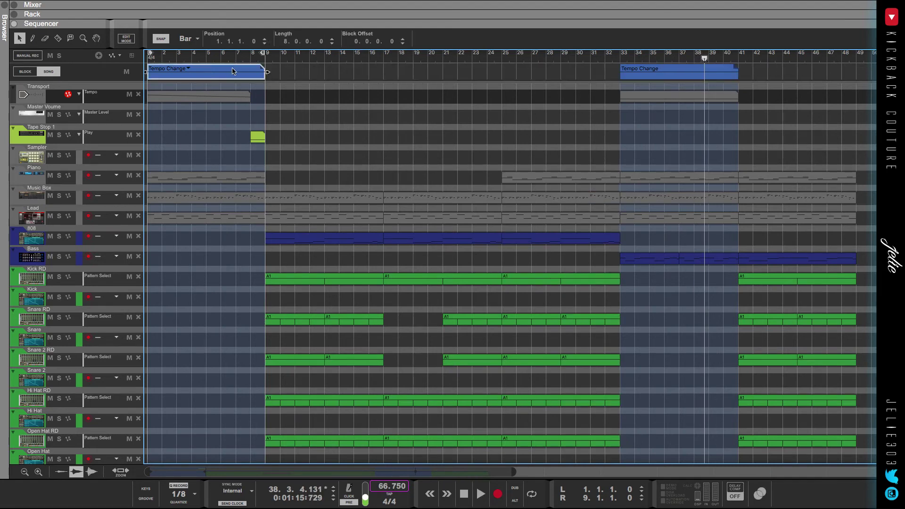
{"action": "left_click", "coordinate": [303, 73]}
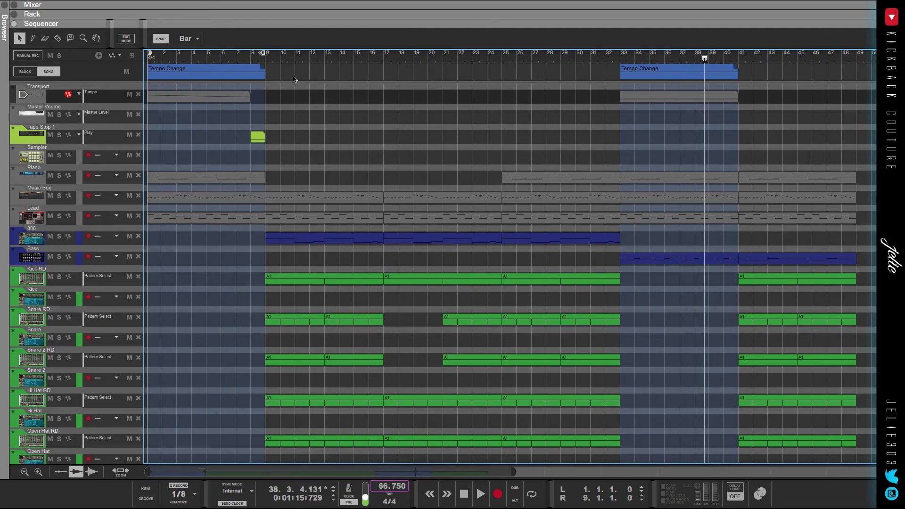
{"action": "left_click", "coordinate": [249, 75]}
{"action": "scroll", "coordinate": [281, 165], "scroll_direction": "down", "scroll_amount": 1}
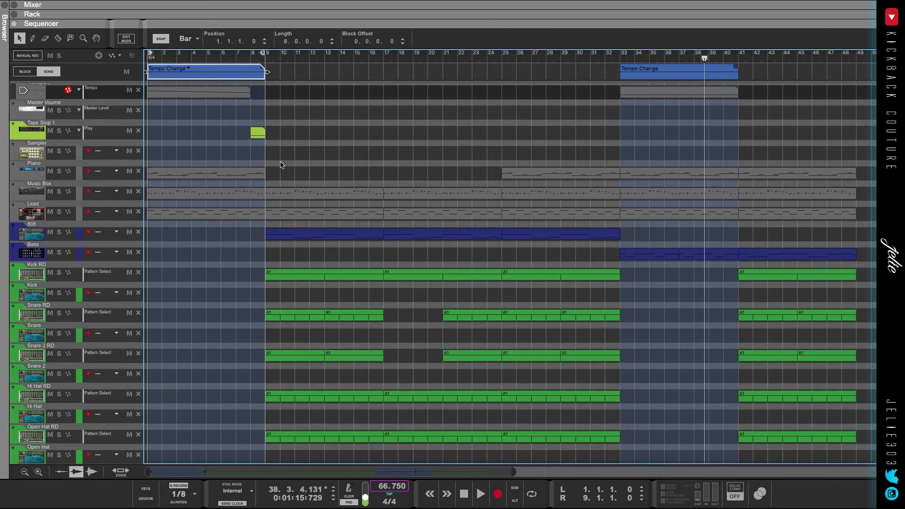
{"action": "scroll", "coordinate": [258, 142], "scroll_direction": "up", "scroll_amount": 1}
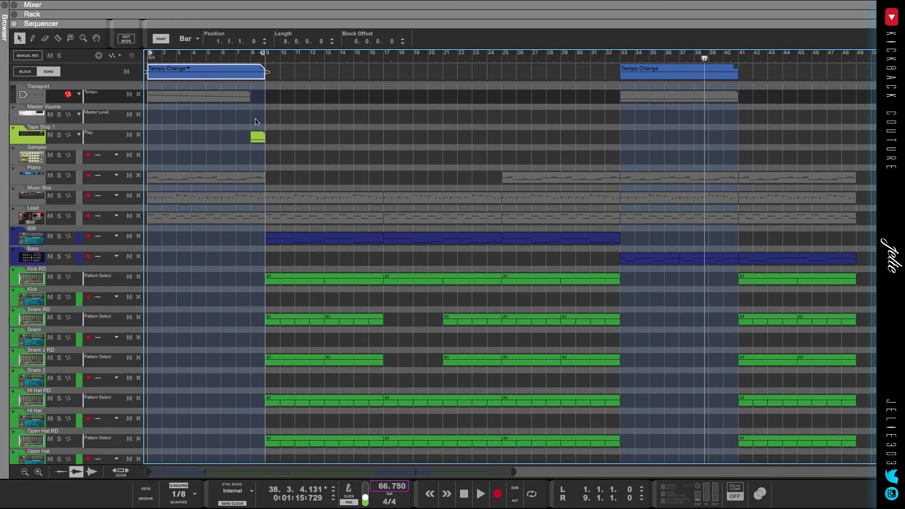
Label the bars 1–9 tempo clip 'Intro', then play the song from bar 1.
{"action": "left_click", "coordinate": [234, 101]}
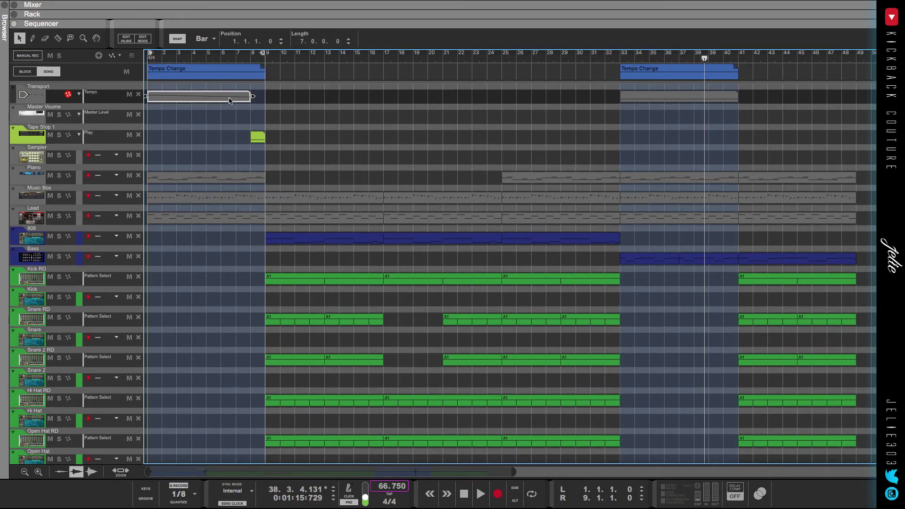
{"action": "right_click", "coordinate": [230, 97]}
{"action": "key", "text": "Escape"}
{"action": "left_click", "coordinate": [170, 132]}
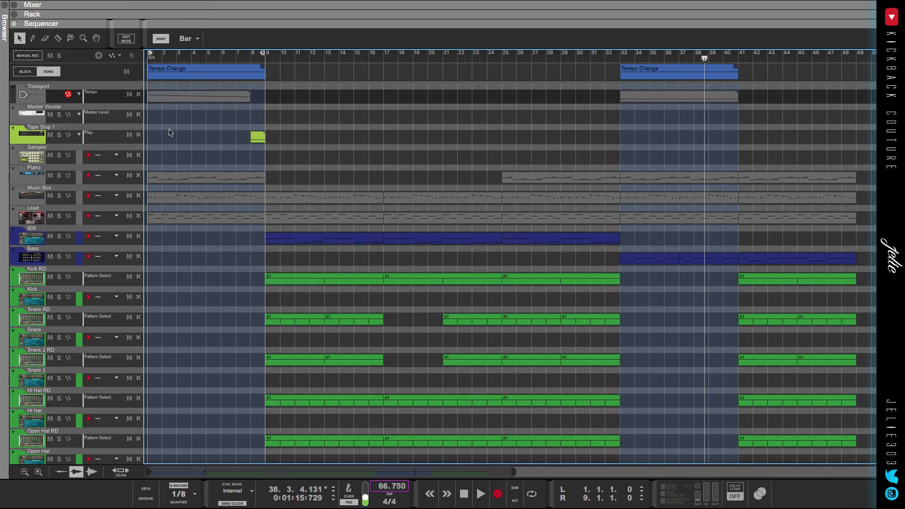
{"action": "right_click", "coordinate": [204, 101]}
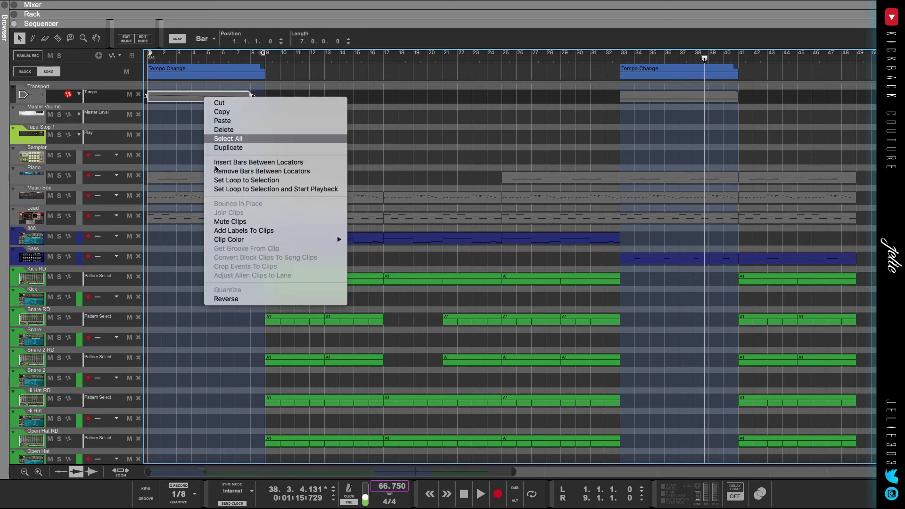
{"action": "left_click", "coordinate": [244, 231]}
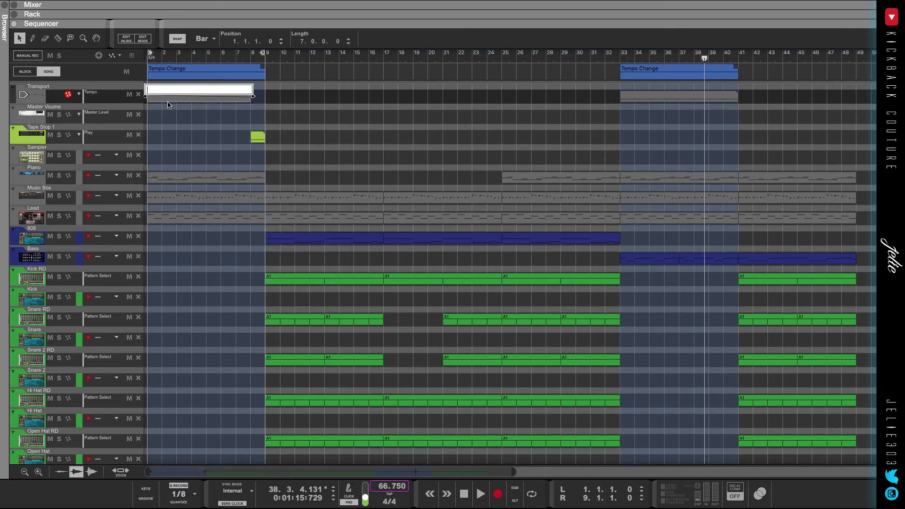
{"action": "key", "text": "Return"}
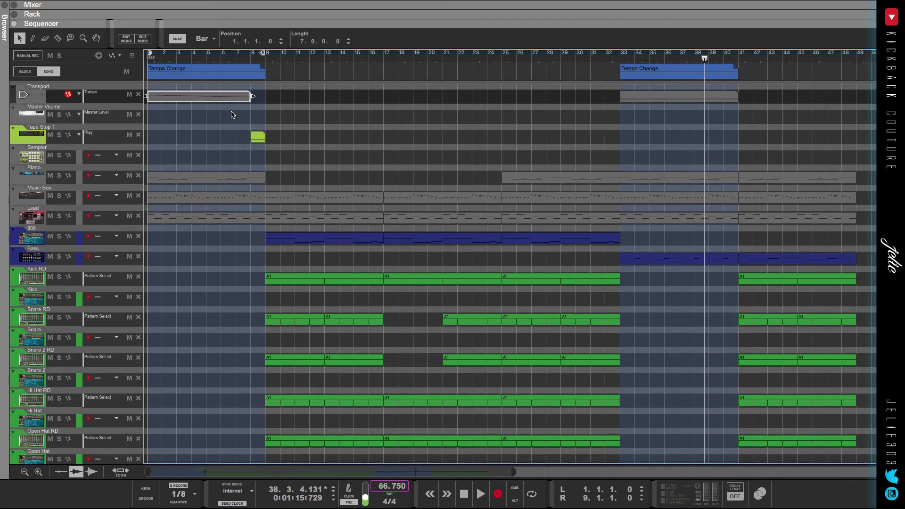
{"action": "left_click", "coordinate": [259, 113]}
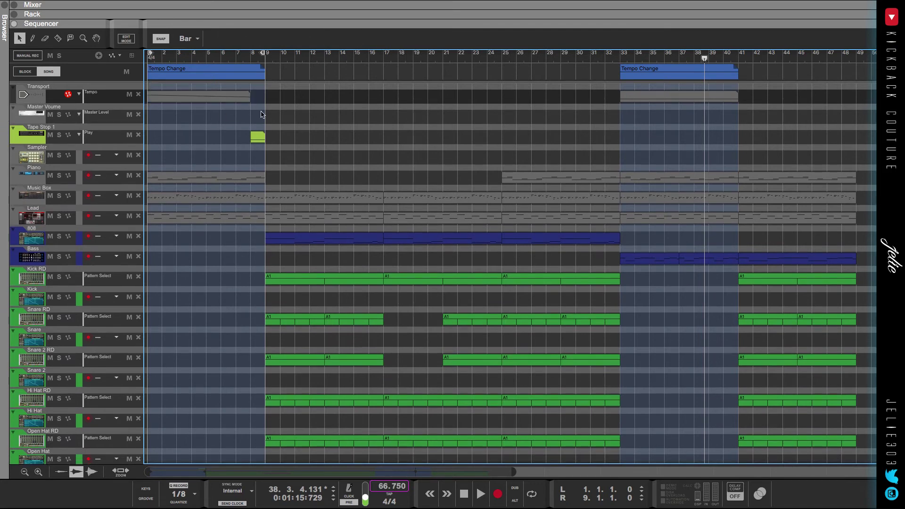
{"action": "key", "text": "Home"}
{"action": "key", "text": "space"}
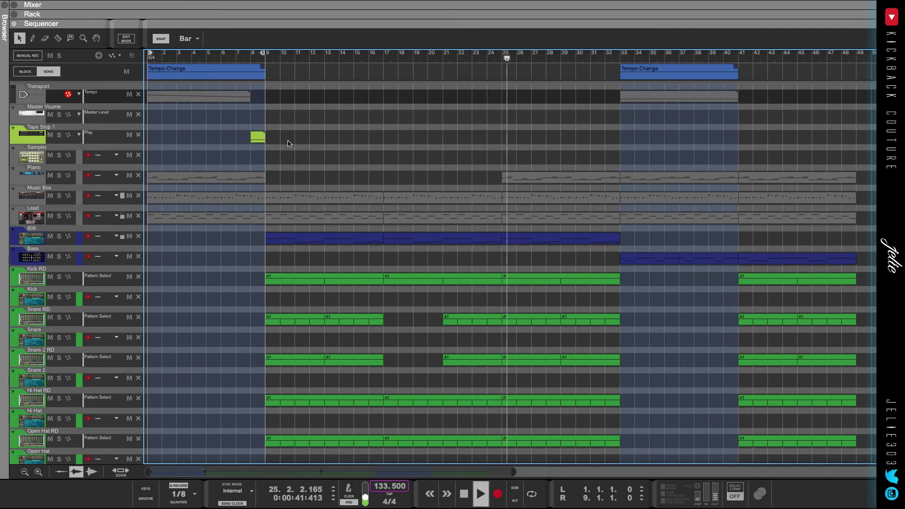
During playback, marquee-select the Piano, Music Box, Lead and Bass clips in bars 33–41.
{"action": "left_click_drag", "start_coordinate": [282, 131], "coordinate": [594, 505]}
{"action": "left_click", "coordinate": [523, 127]}
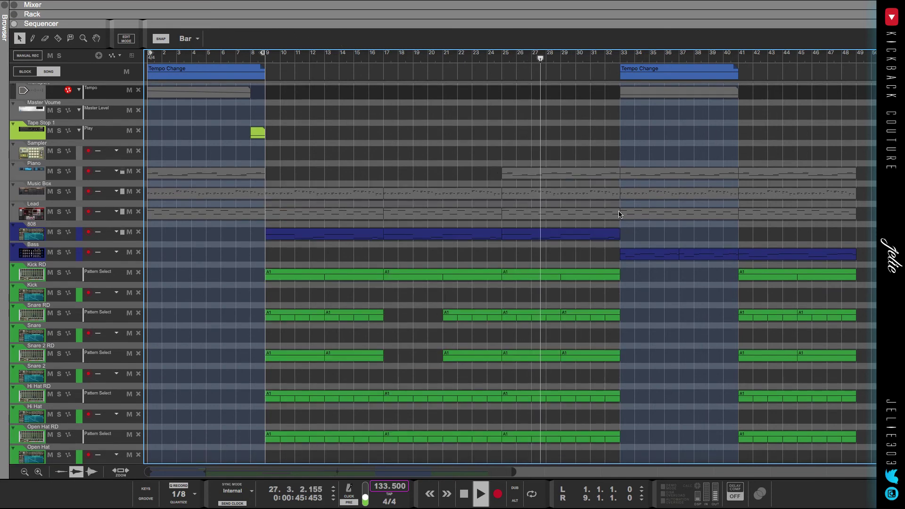
{"action": "left_click_drag", "start_coordinate": [628, 146], "coordinate": [736, 304]}
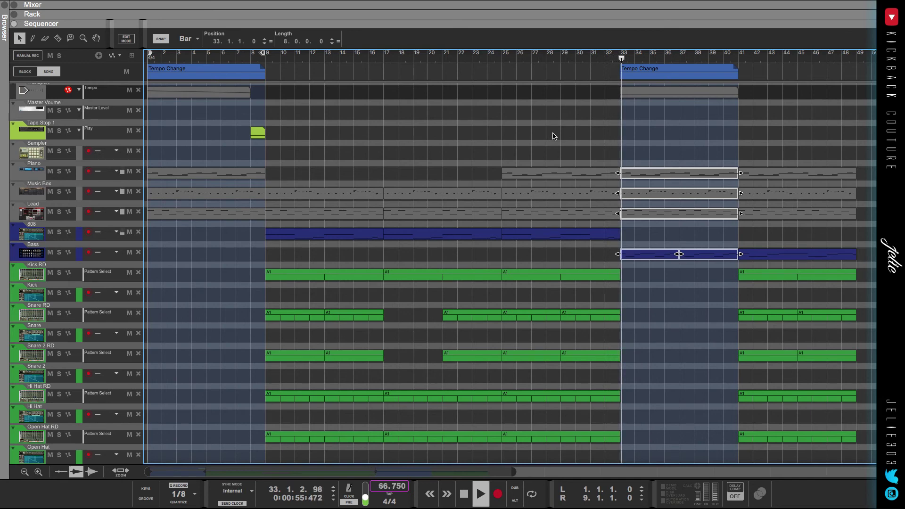
Delete the tempo automation clip and the Bass clip in bars 33–41.
{"action": "left_click_drag", "start_coordinate": [644, 126], "coordinate": [723, 292]}
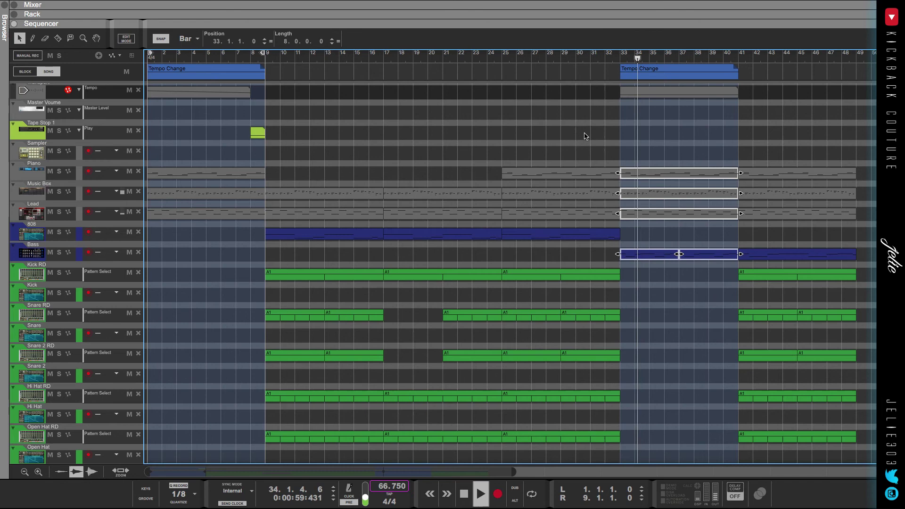
{"action": "left_click", "coordinate": [551, 144]}
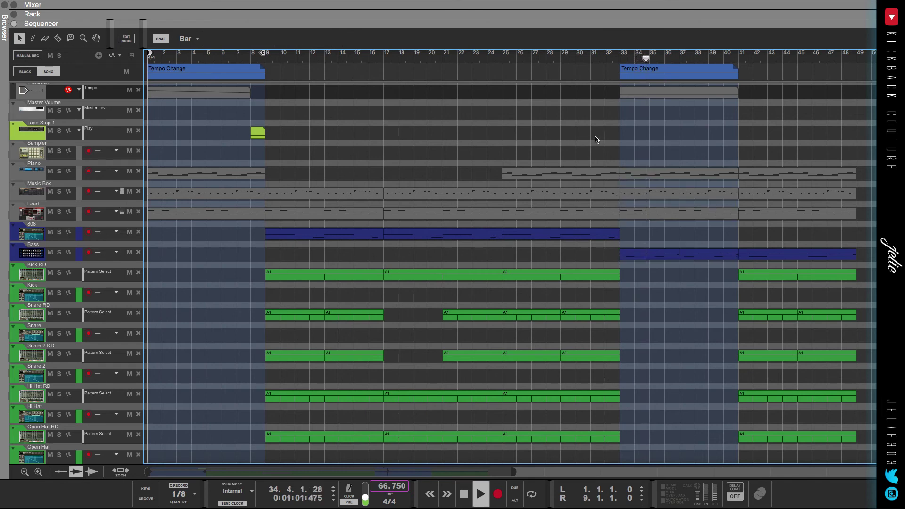
{"action": "scroll", "coordinate": [657, 99], "scroll_direction": "up", "scroll_amount": 1}
{"action": "left_click", "coordinate": [660, 97]}
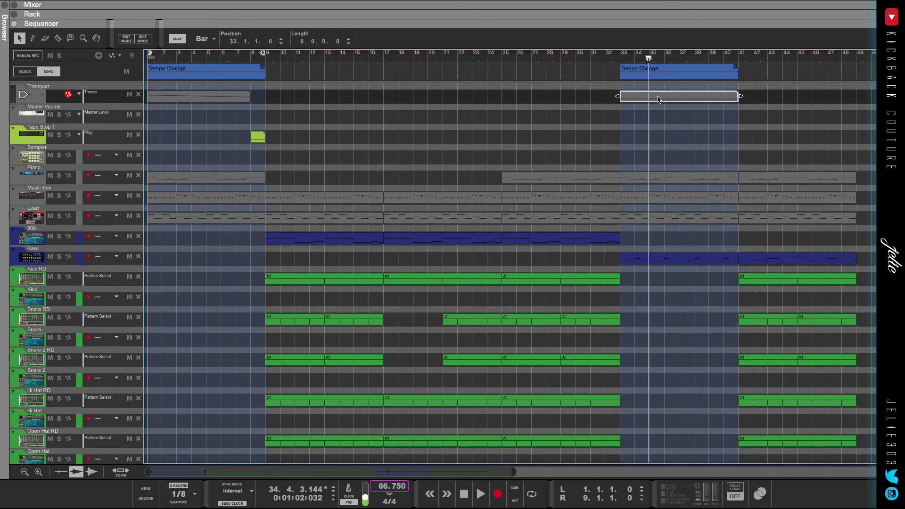
{"action": "key", "text": "Delete"}
{"action": "left_click_drag", "start_coordinate": [717, 240], "coordinate": [628, 293]}
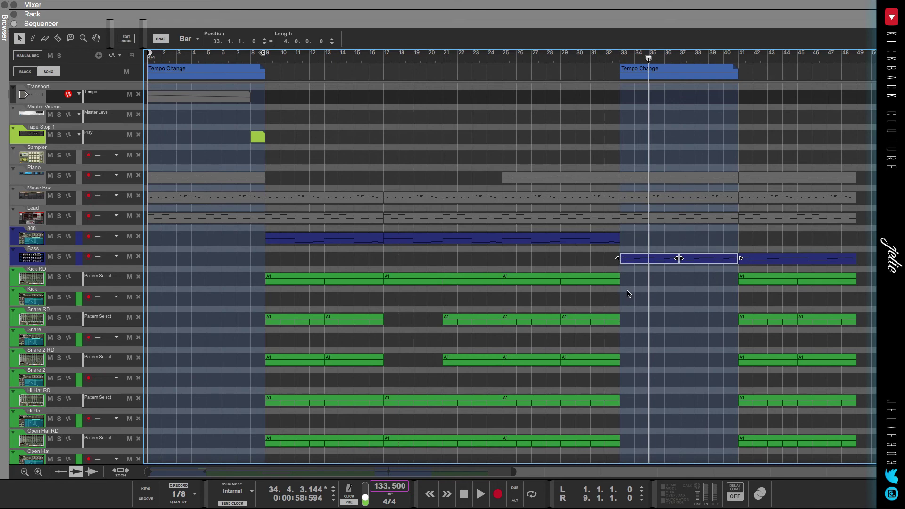
{"action": "key", "text": "Delete"}
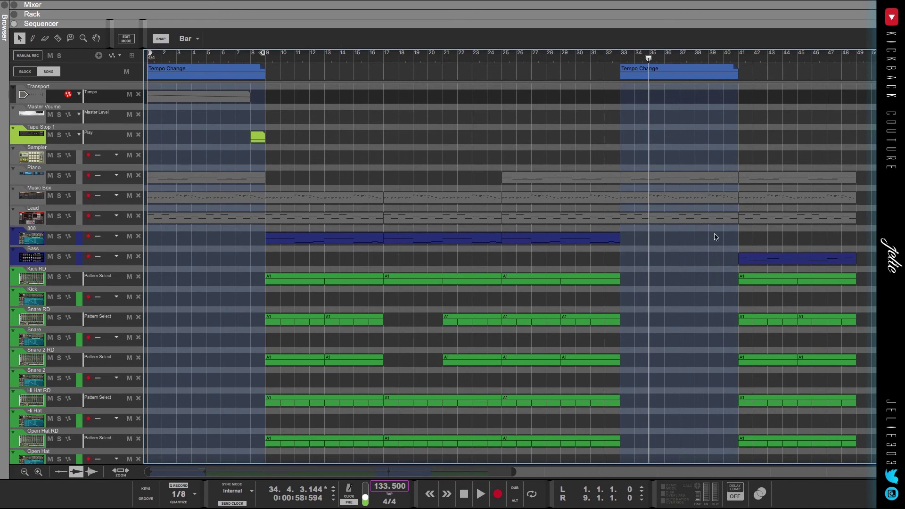
{"action": "scroll", "coordinate": [683, 179], "scroll_direction": "right", "scroll_amount": 7}
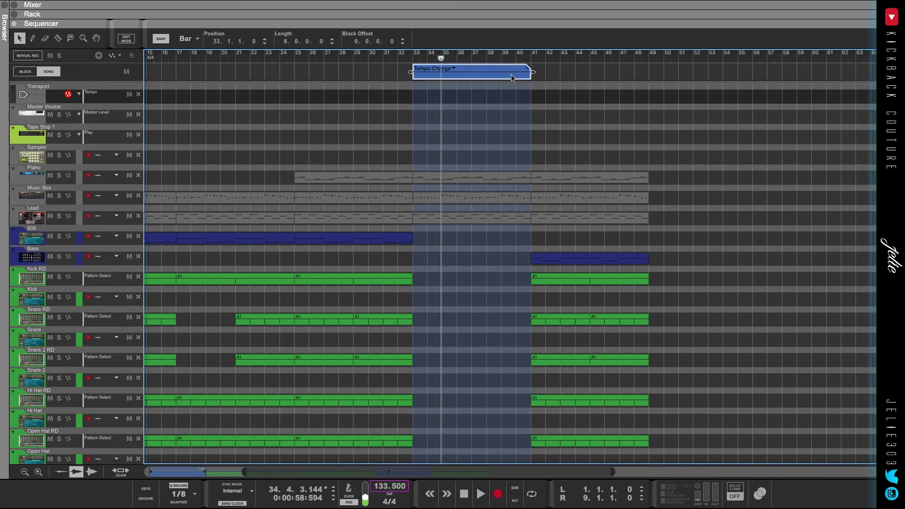
Move the Tempo Change block to start at bar 41 and open its new tempo clip.
{"action": "left_click_drag", "start_coordinate": [497, 80], "coordinate": [621, 85]}
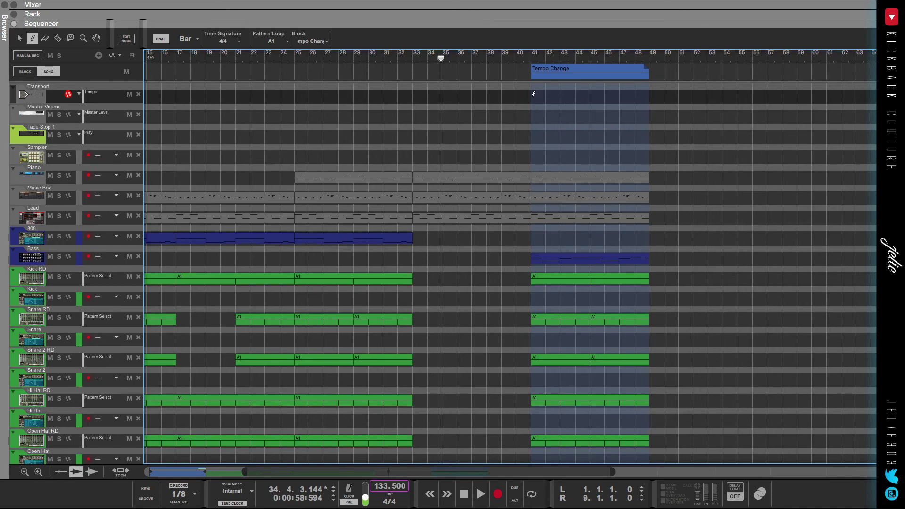
{"action": "key", "text": "q"}
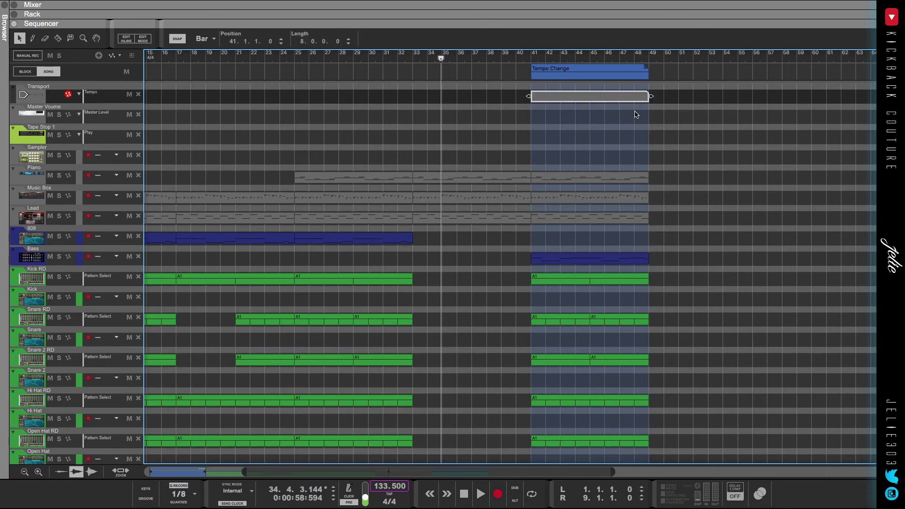
{"action": "double_click", "coordinate": [609, 99]}
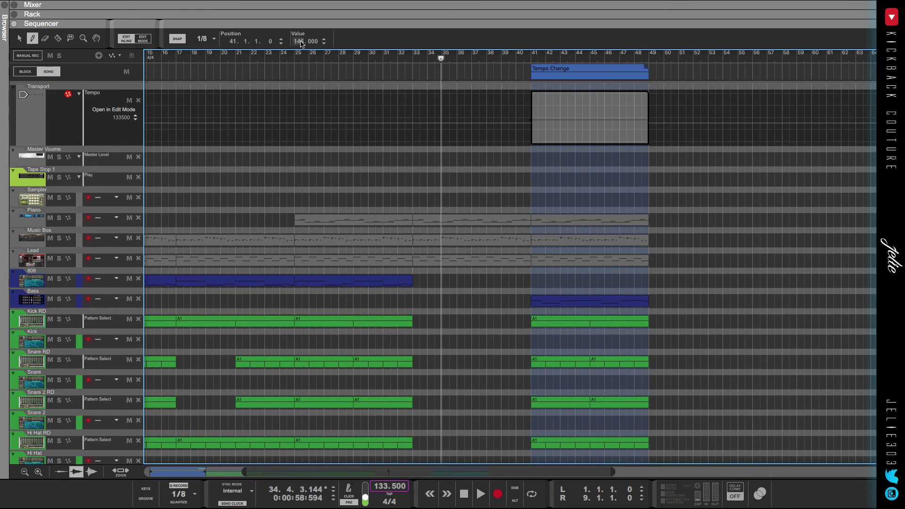
Set the tempo clip to 138 BPM, put the playhead at bar 38, and close the lane.
{"action": "left_click_drag", "start_coordinate": [302, 43], "coordinate": [306, 64]}
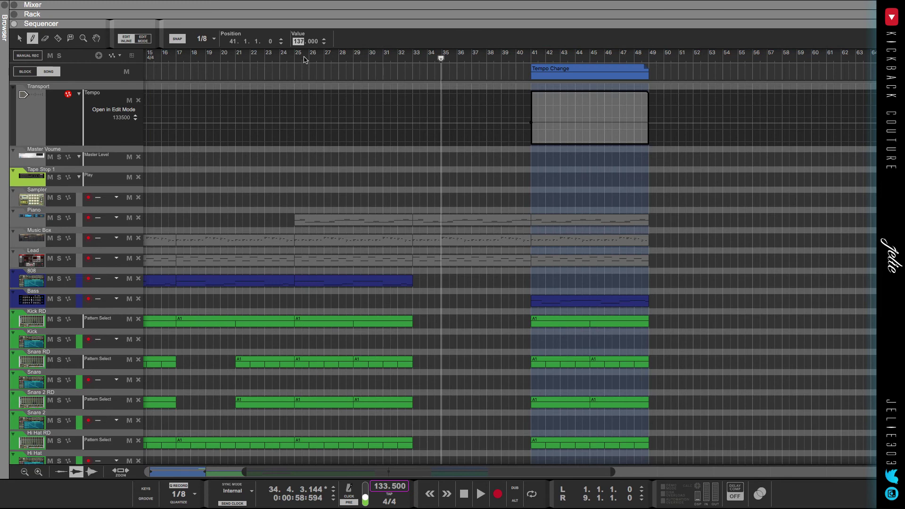
{"action": "left_click", "coordinate": [306, 58]}
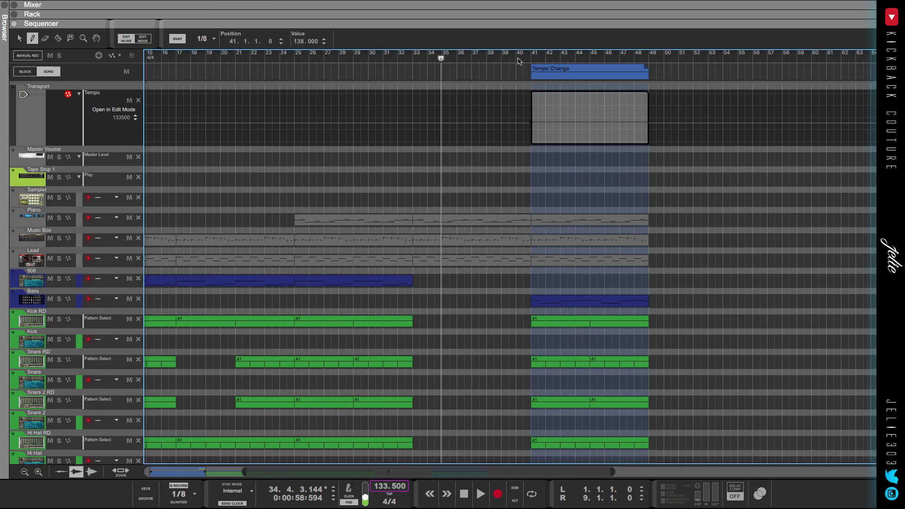
{"action": "left_click", "coordinate": [497, 55]}
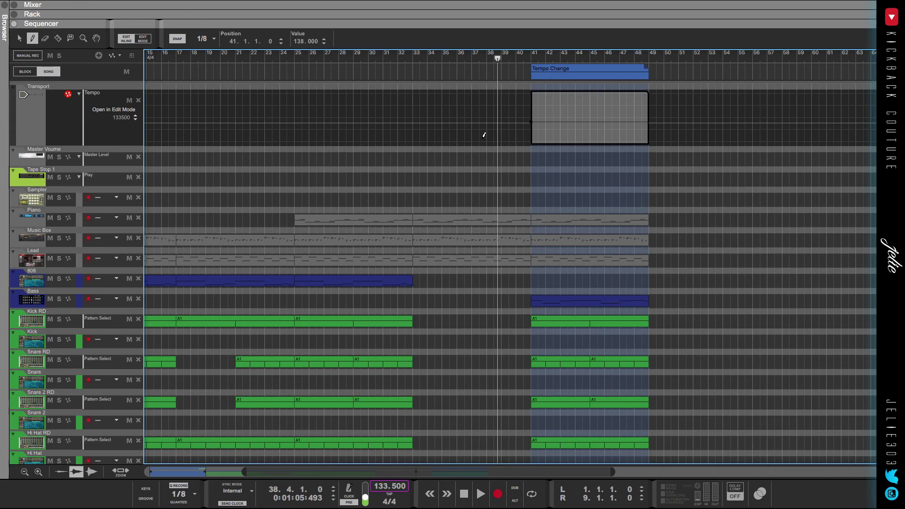
{"action": "key", "text": "ctrl+e"}
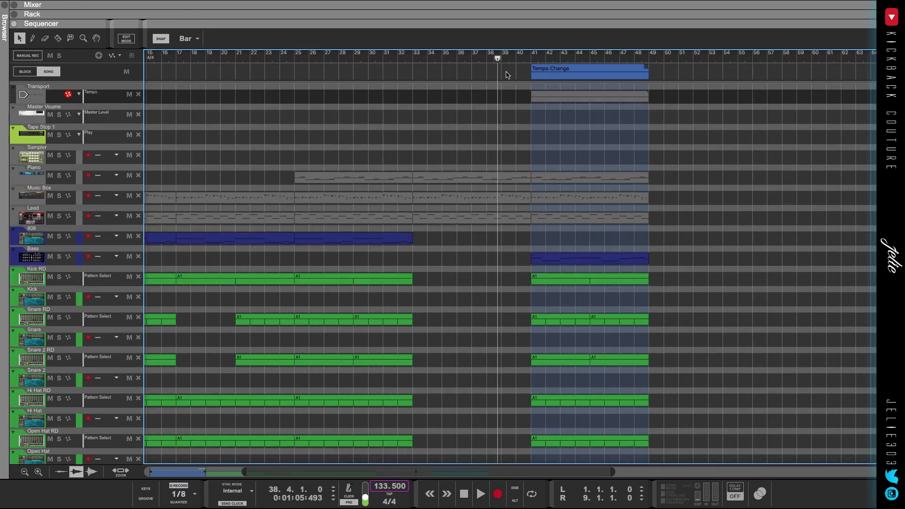
Play the tempo jump, then duplicate all clips from bars 9–49 to follow at bar 49.
{"action": "key", "text": "space"}
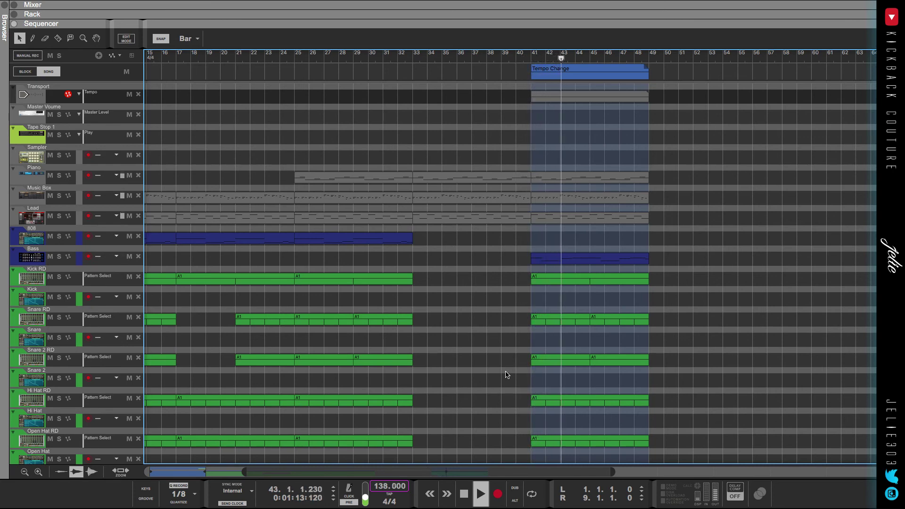
{"action": "left_click_drag", "start_coordinate": [674, 90], "coordinate": [168, 506]}
{"action": "left_click_drag", "start_coordinate": [76, 507], "coordinate": [78, 504]}
{"action": "left_click", "coordinate": [413, 103]}
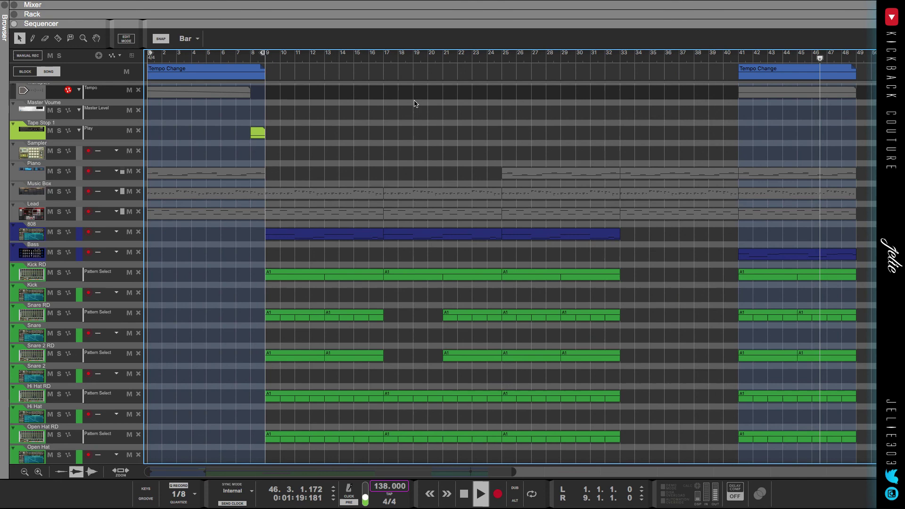
{"action": "left_click_drag", "start_coordinate": [335, 85], "coordinate": [873, 487]}
{"action": "key", "text": "ctrl+d"}
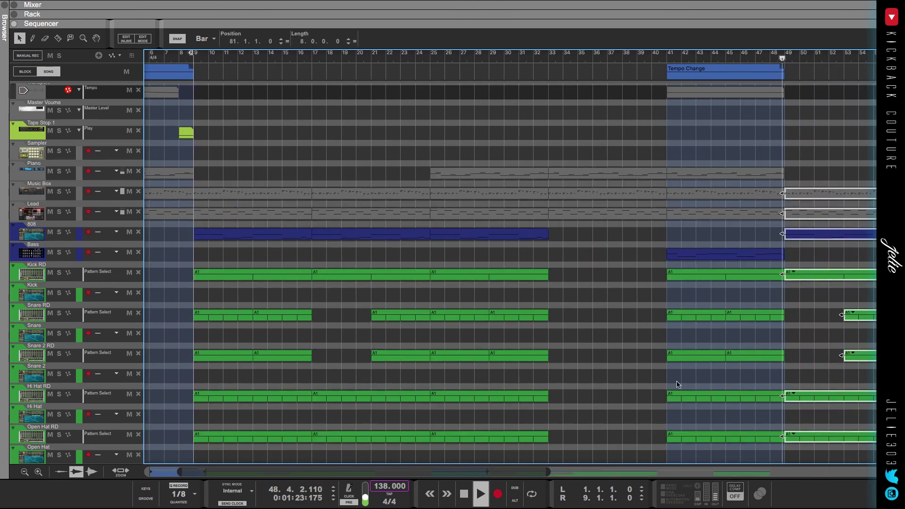
Audition from bar 47 across the join into the repeated section.
{"action": "scroll", "coordinate": [657, 376], "scroll_direction": "right", "scroll_amount": 10}
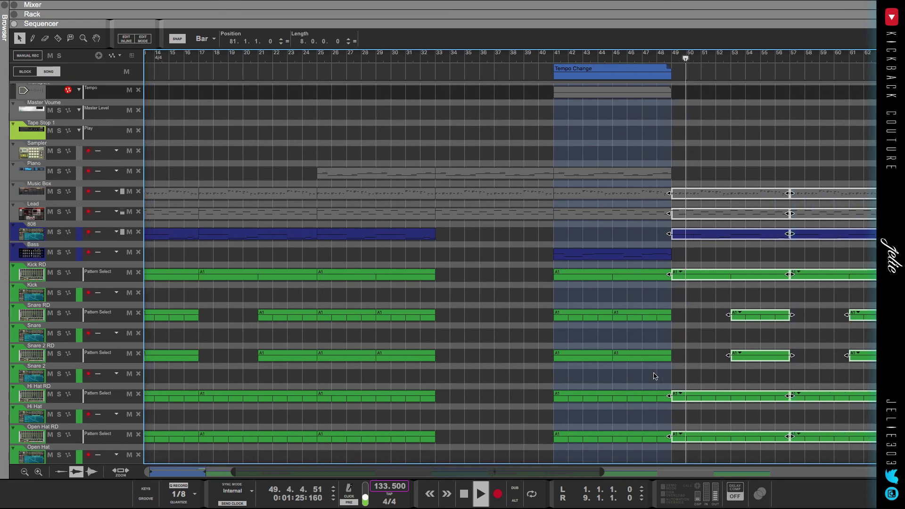
{"action": "scroll", "coordinate": [592, 324], "scroll_direction": "right", "scroll_amount": 5}
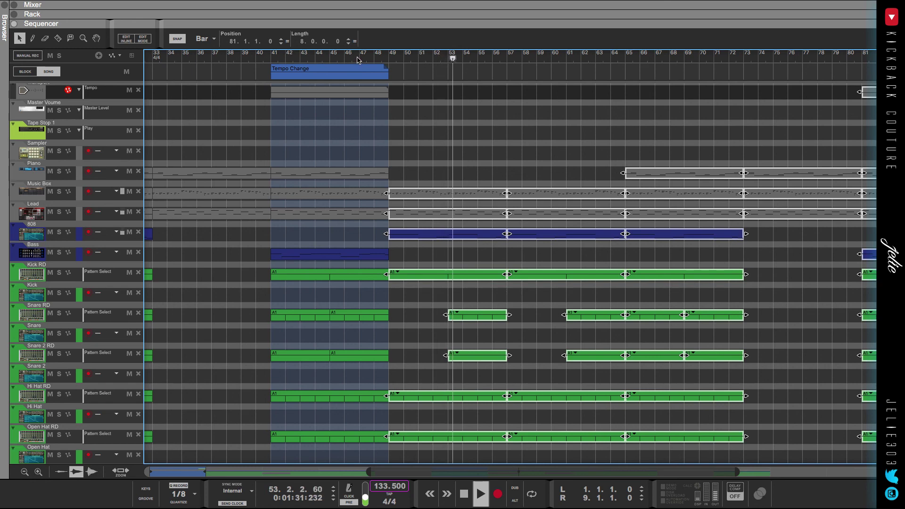
{"action": "left_click", "coordinate": [357, 60]}
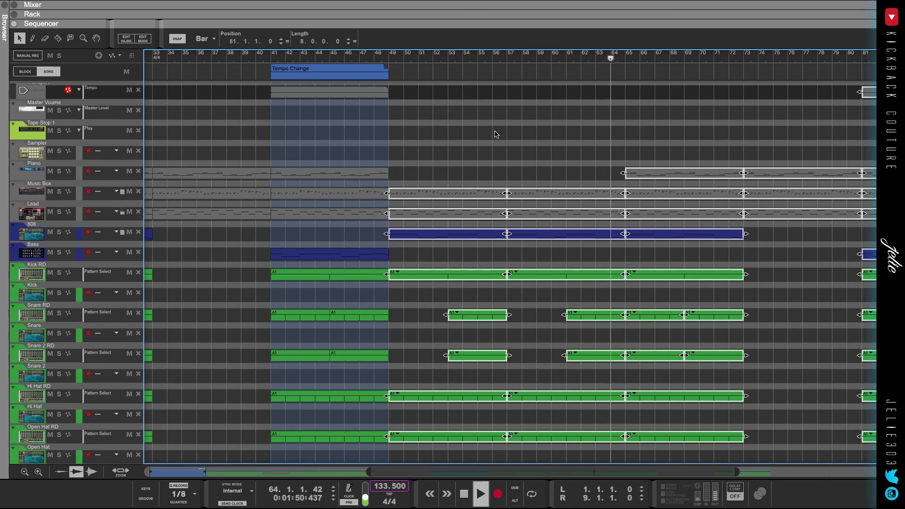
{"action": "left_click", "coordinate": [498, 156]}
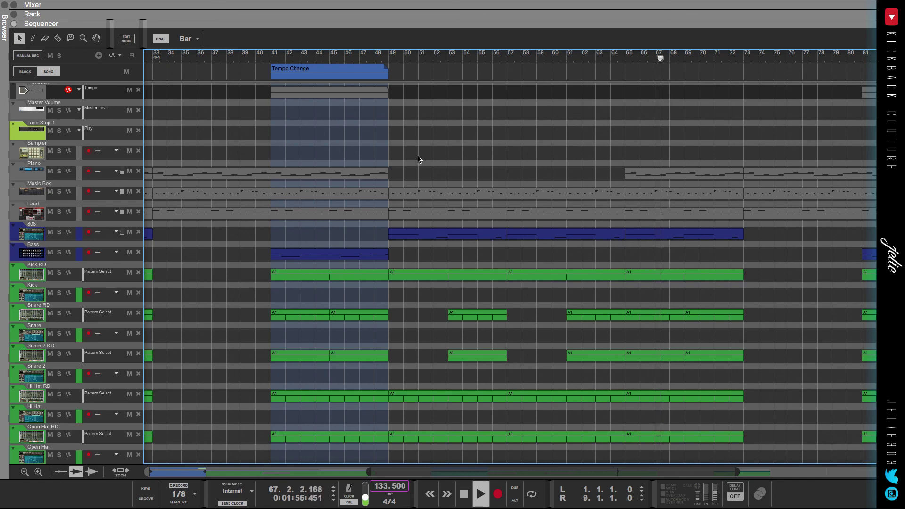
{"action": "scroll", "coordinate": [418, 159], "scroll_direction": "right", "scroll_amount": 2}
{"action": "scroll", "coordinate": [418, 159], "scroll_direction": "right", "scroll_amount": 10}
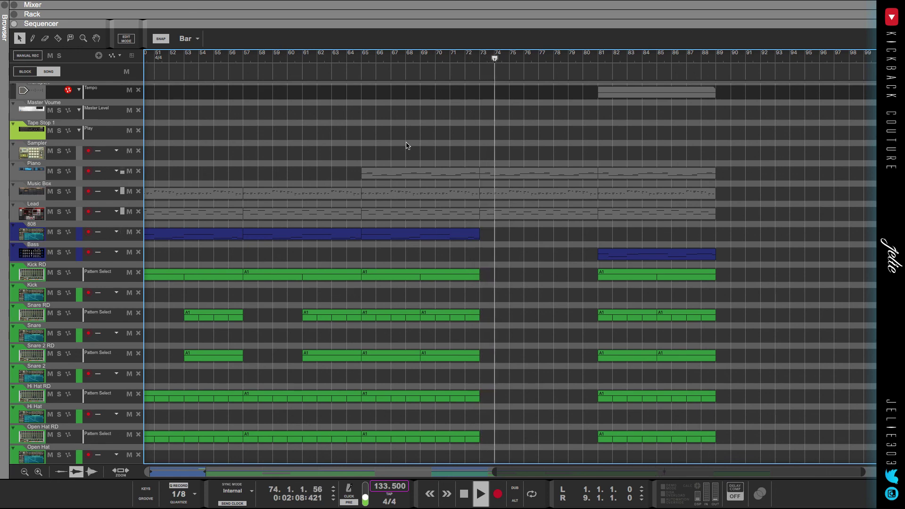
{"action": "scroll", "coordinate": [406, 147], "scroll_direction": "right", "scroll_amount": 5}
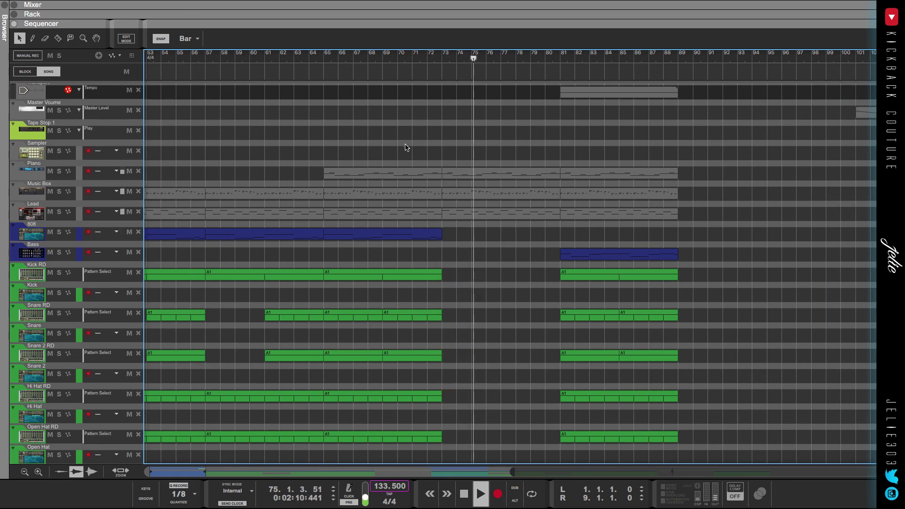
{"action": "left_click_drag", "start_coordinate": [430, 151], "coordinate": [481, 242]}
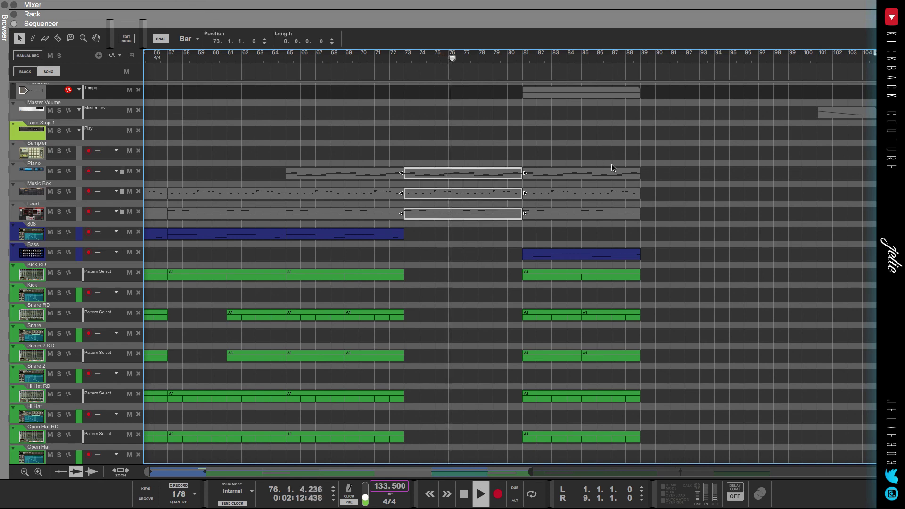
{"action": "left_click_drag", "start_coordinate": [649, 148], "coordinate": [570, 217]}
{"action": "left_click", "coordinate": [470, 135]}
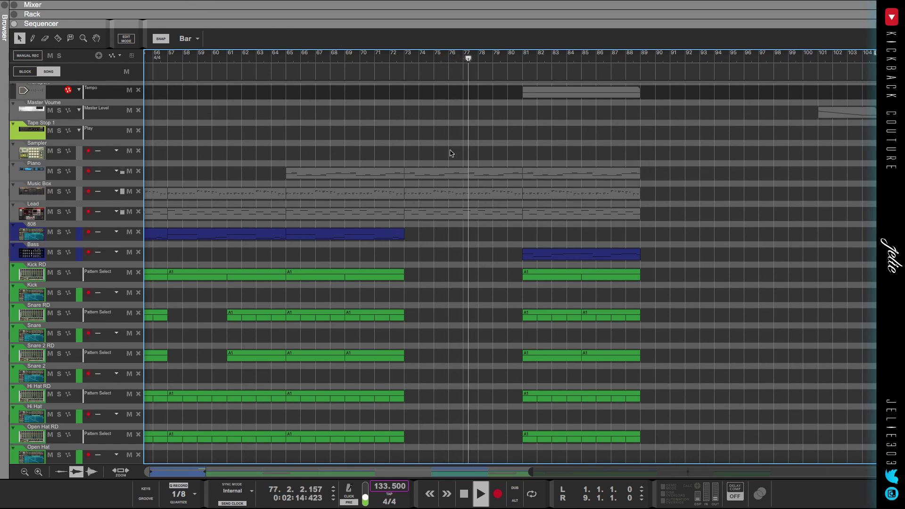